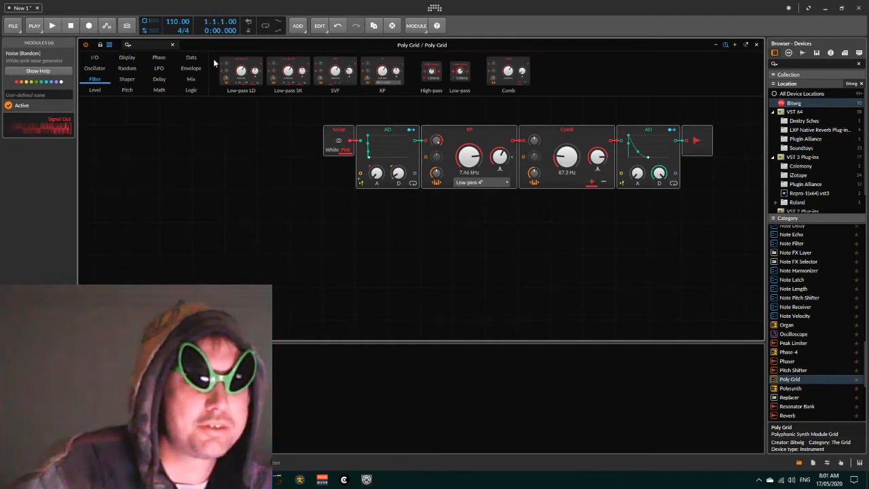
# - Add a Gates sequencer and a Pitches sequencer from the Data modules to the grid
pyautogui.click(190, 57)
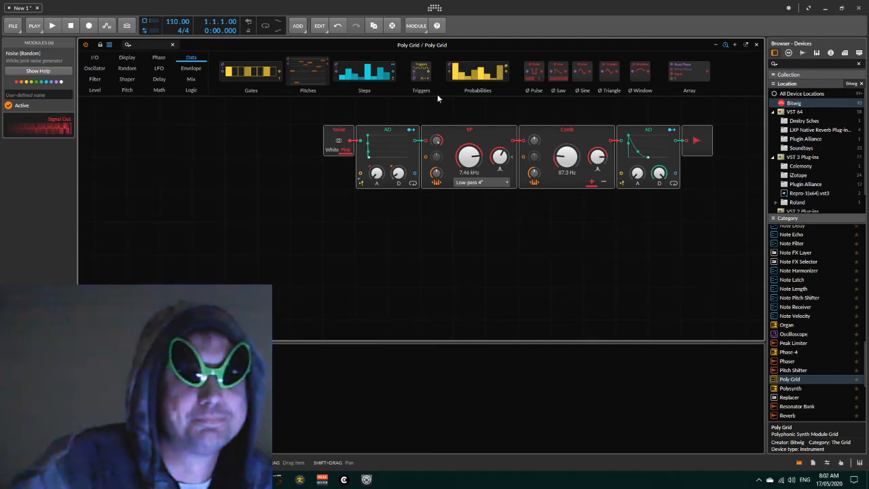
pyautogui.moveTo(246, 72); pyautogui.dragTo(153, 157)
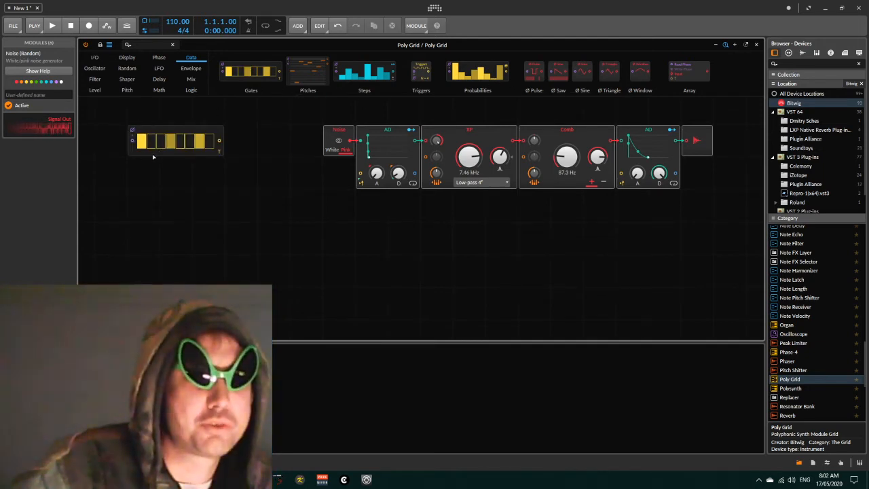
pyautogui.moveTo(309, 73); pyautogui.dragTo(141, 185)
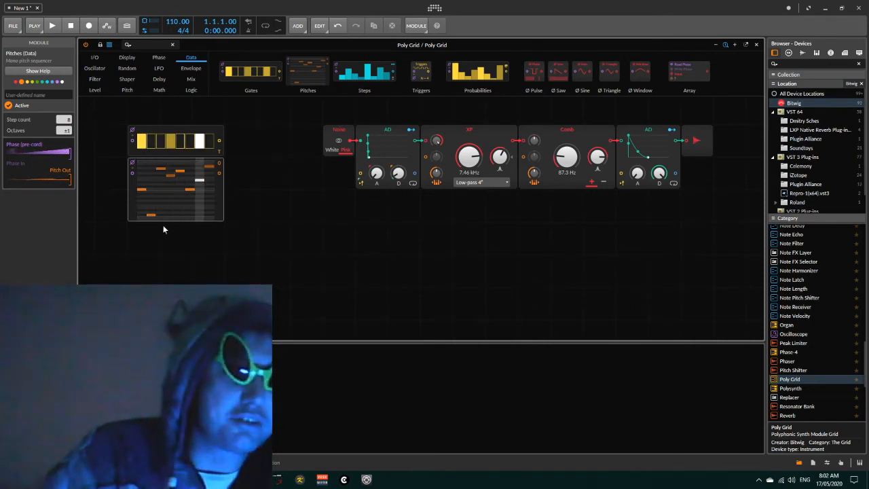
# - Set the Gates sequencer's step count to 7
pyautogui.click(171, 127)
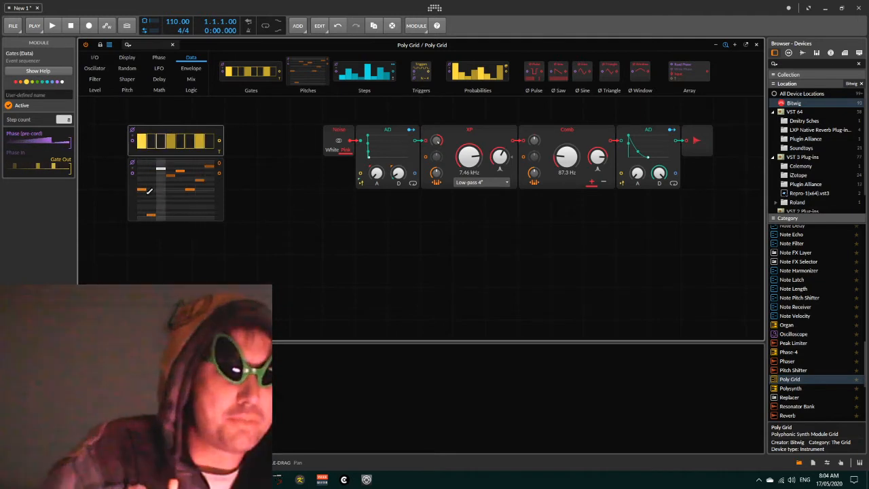
pyautogui.moveTo(70, 122); pyautogui.dragTo(70, 127)
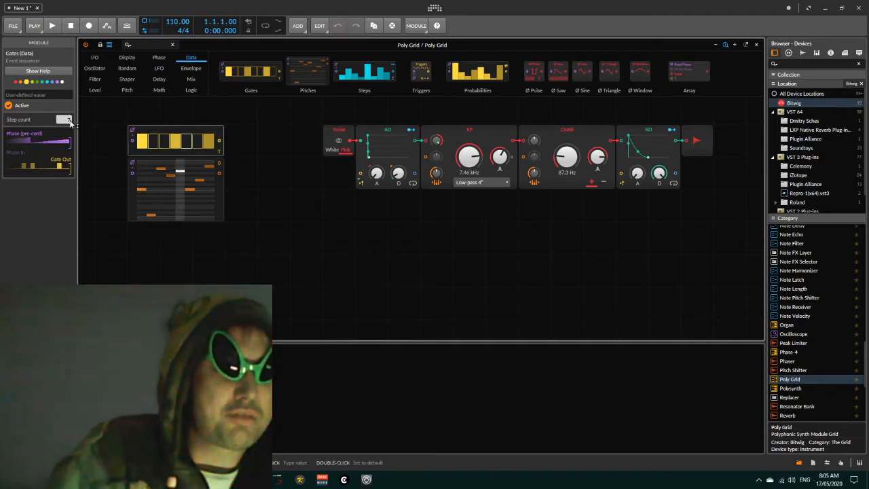
pyautogui.moveTo(64, 119); pyautogui.dragTo(64, 113)
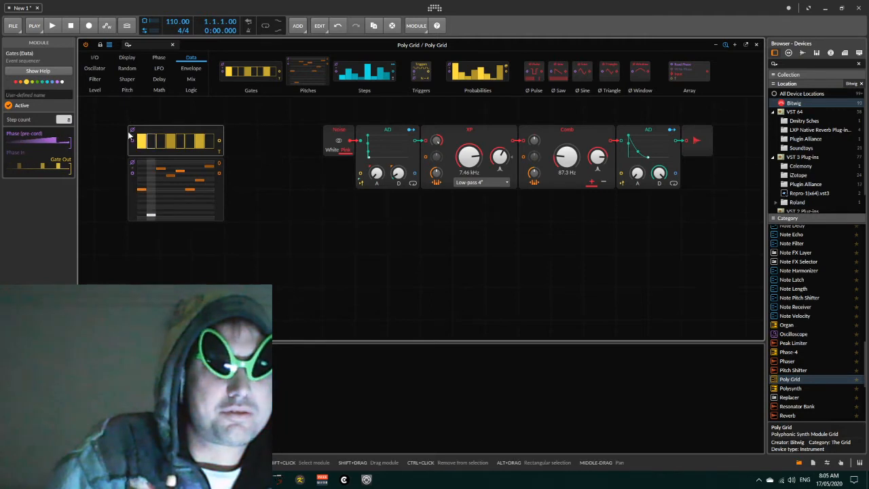
pyautogui.moveTo(68, 119); pyautogui.dragTo(68, 128)
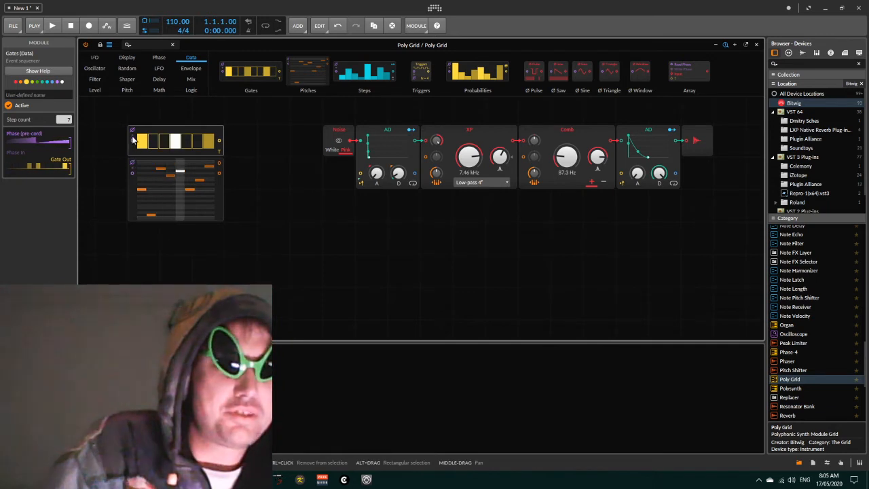
# - Move both sequencers down and place a Ø Scaler module above them
pyautogui.click(158, 58)
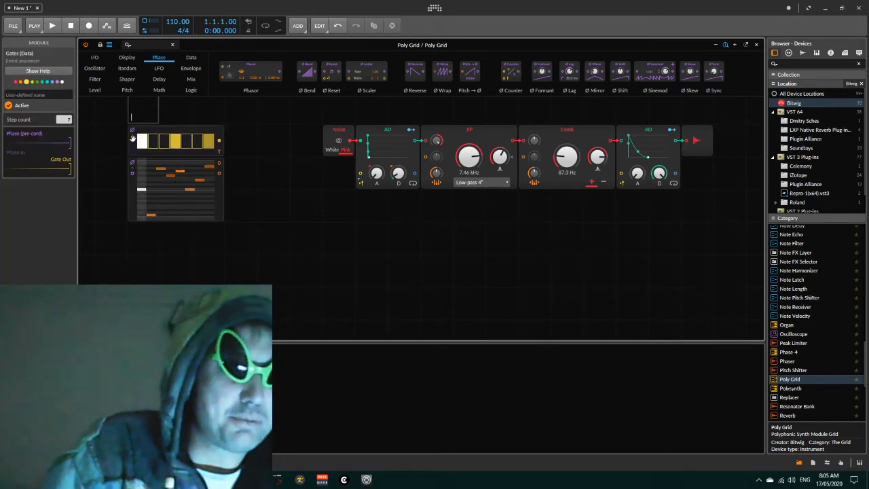
pyautogui.moveTo(135, 112); pyautogui.dragTo(125, 194)
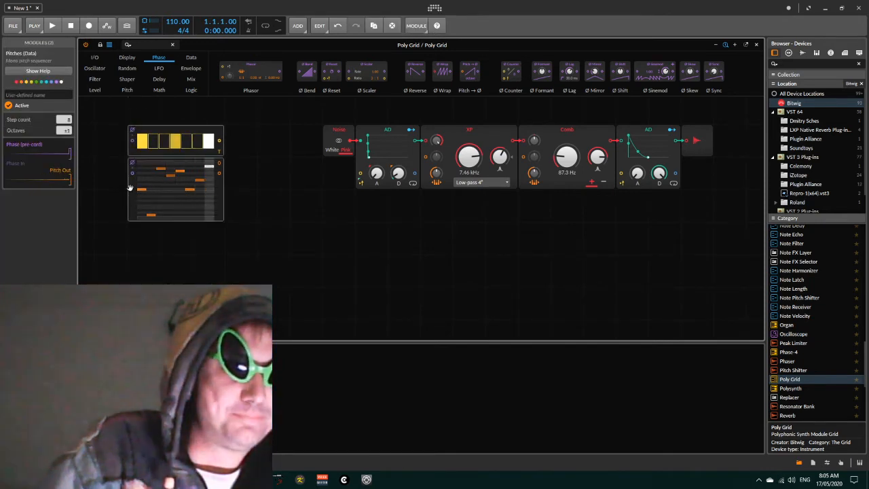
pyautogui.moveTo(133, 131); pyautogui.dragTo(133, 163)
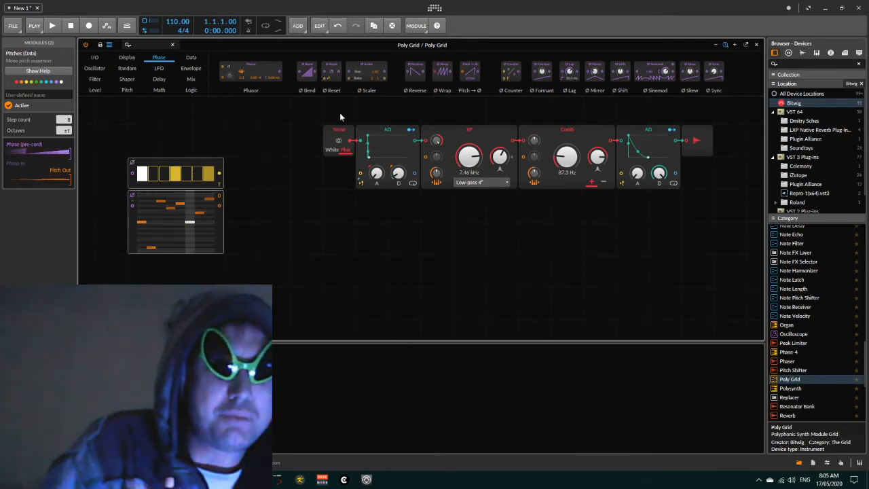
pyautogui.moveTo(366, 77); pyautogui.dragTo(179, 132)
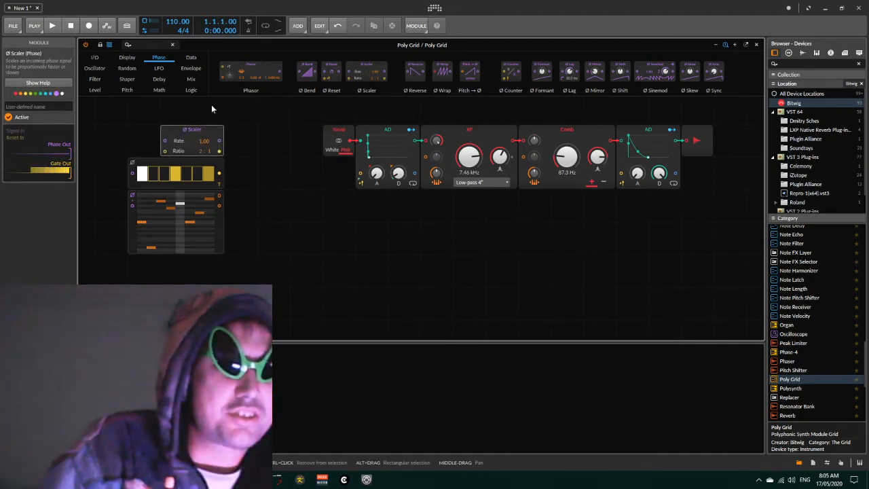
# - Add a Phase In module before the Ø Scaler and patch the scaler's output into both sequencers' phase inputs
pyautogui.click(97, 59)
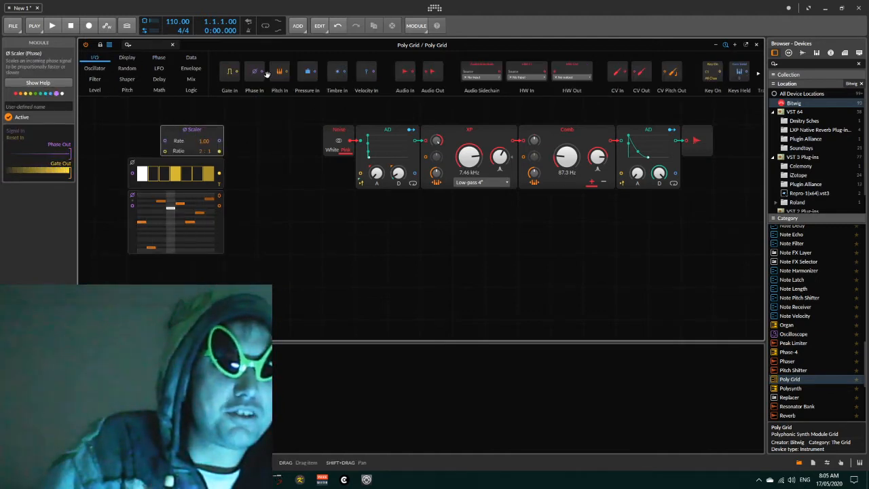
pyautogui.moveTo(257, 73); pyautogui.dragTo(147, 140)
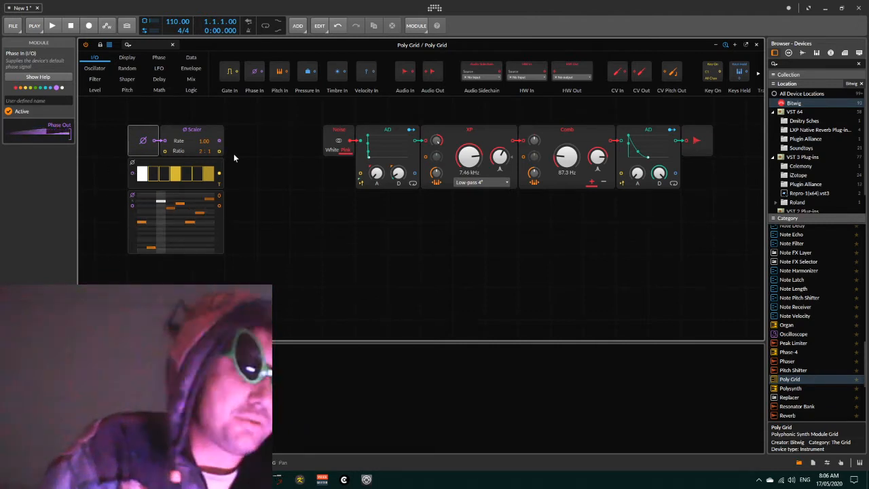
pyautogui.moveTo(220, 142); pyautogui.dragTo(134, 174)
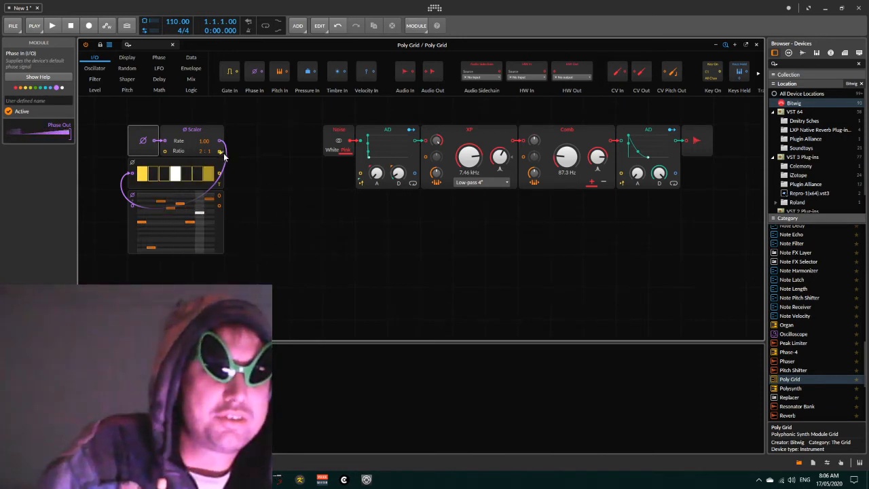
# - Patch the Gates output into both AD envelope triggers and the Pitches output into the Comb filter's pitch input
pyautogui.moveTo(219, 152); pyautogui.dragTo(357, 176)
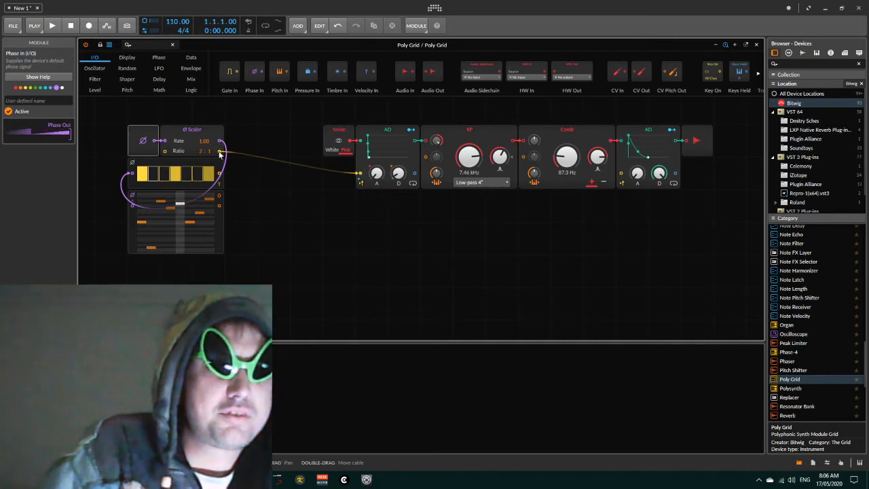
pyautogui.moveTo(219, 151); pyautogui.dragTo(630, 176)
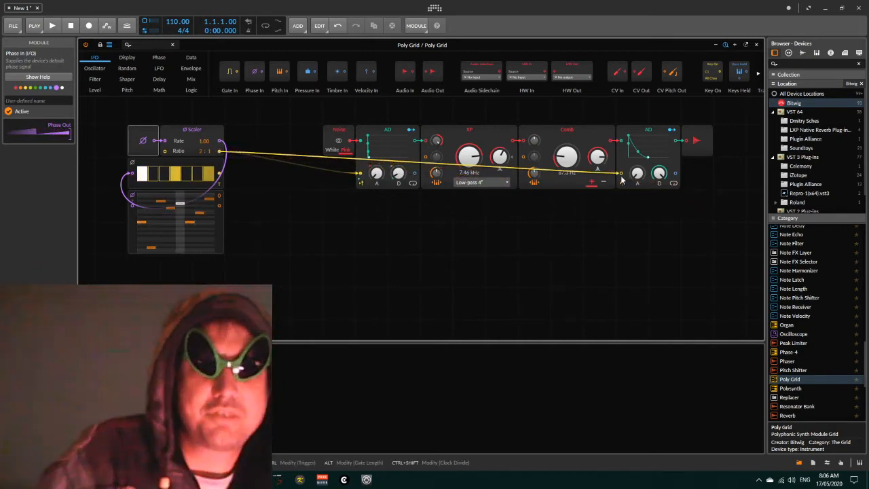
pyautogui.moveTo(220, 197); pyautogui.dragTo(535, 157)
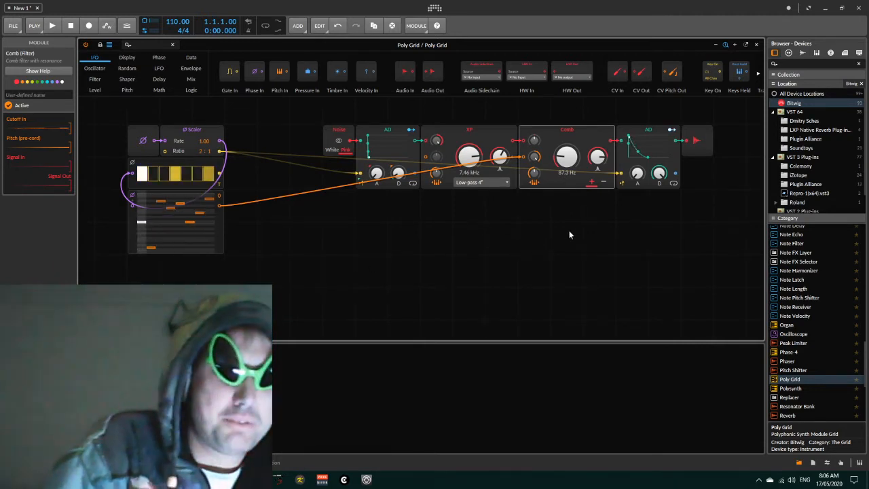
# - Disconnect the Pitches cable from the Comb filter's pitch input
pyautogui.moveTo(569, 165); pyautogui.dragTo(570, 166)
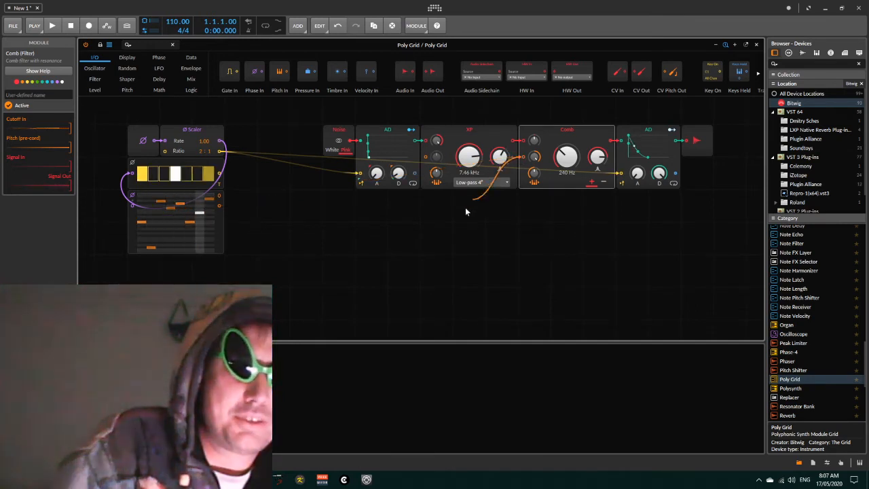
pyautogui.moveTo(465, 212); pyautogui.dragTo(366, 221)
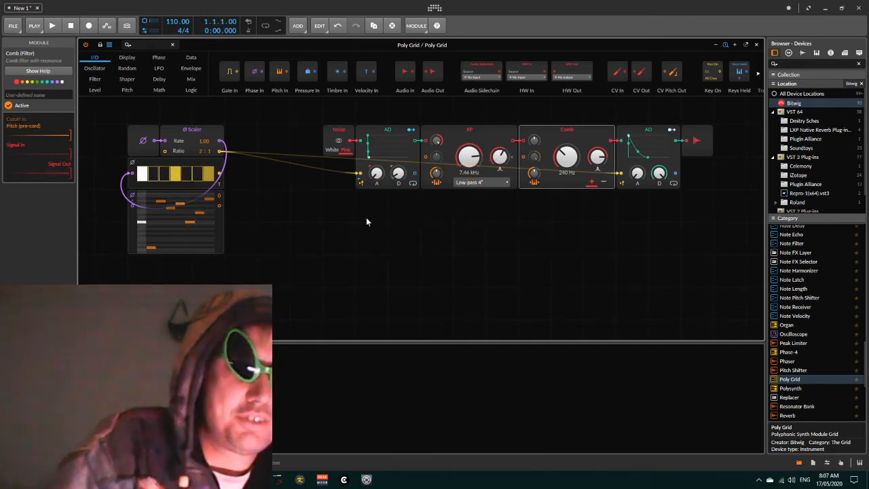
pyautogui.click(358, 175)
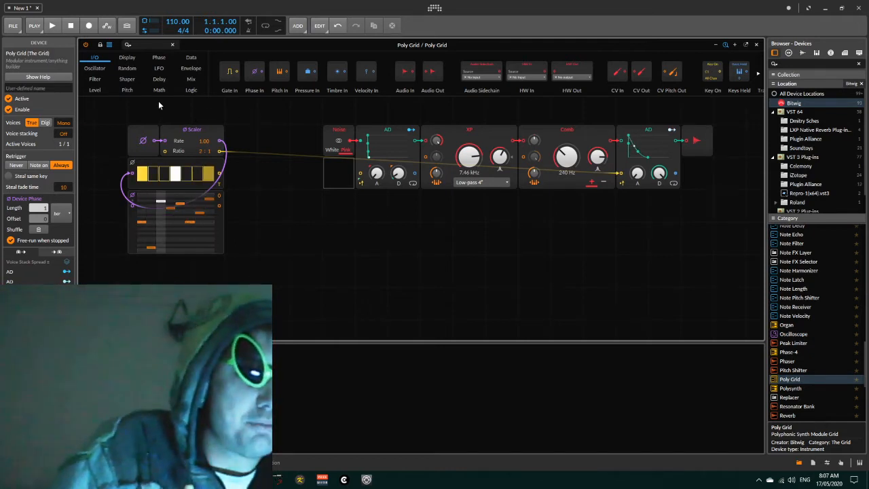
# - Add a Sample / Hold module below the sequencers and patch the Gates output into its trigger input
pyautogui.click(94, 89)
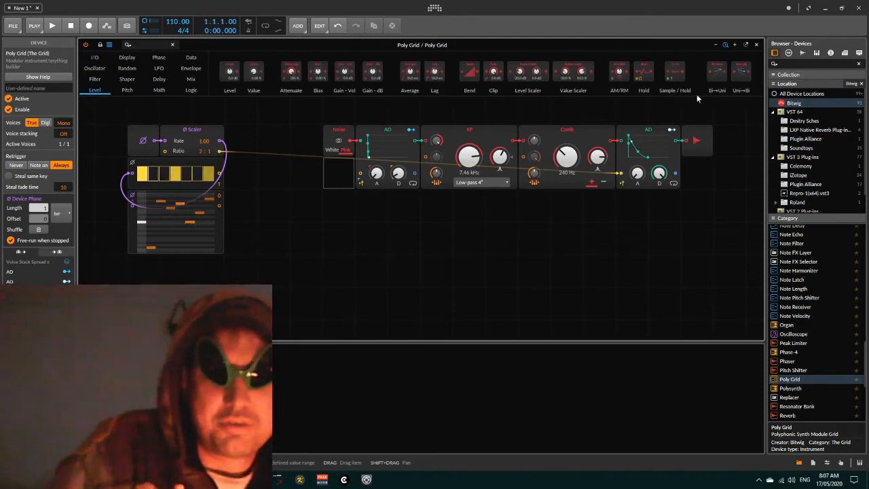
pyautogui.moveTo(674, 71); pyautogui.dragTo(263, 233)
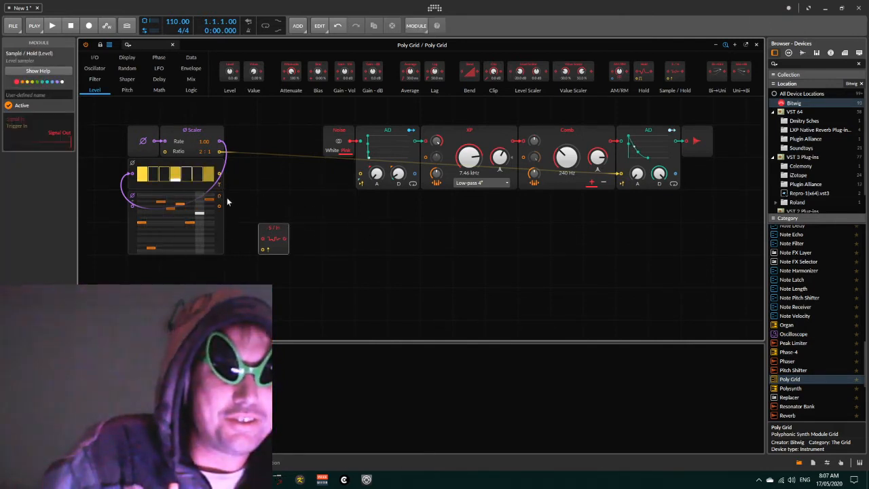
pyautogui.moveTo(219, 174); pyautogui.dragTo(263, 249)
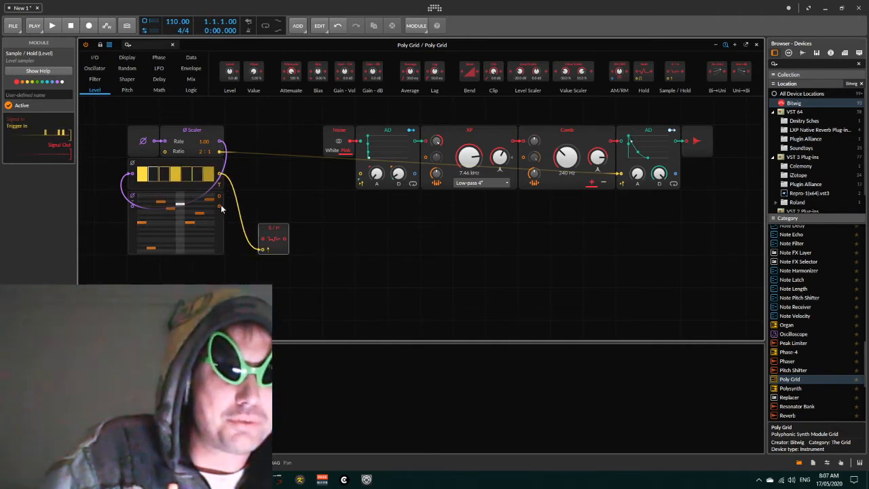
# - Patch the Pitches output into the Sample / Hold signal input and its output into the Comb filter's pitch input
pyautogui.moveTo(219, 204); pyautogui.dragTo(262, 239)
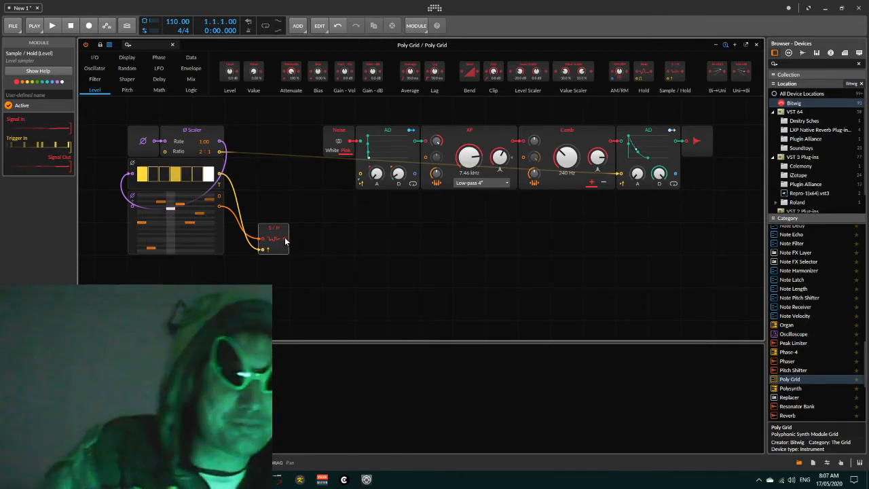
pyautogui.moveTo(285, 239); pyautogui.dragTo(525, 161)
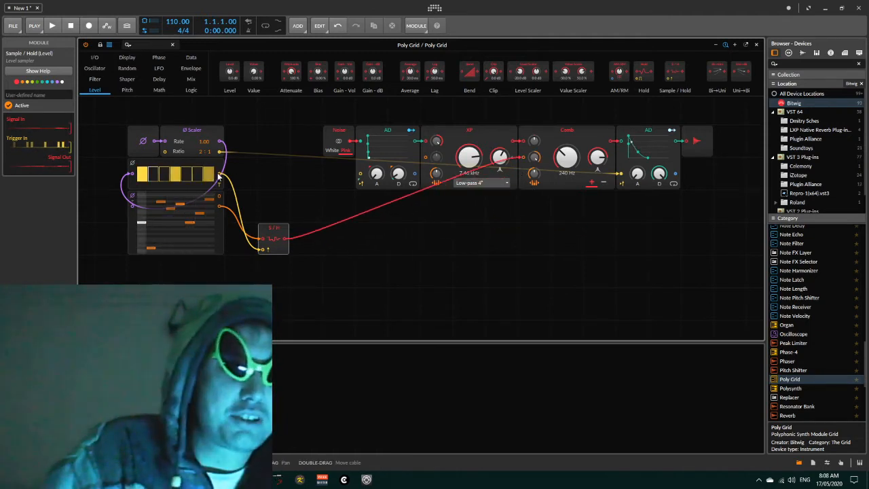
# - Reconnect the Gates output to the first AD envelope's trigger input
pyautogui.moveTo(219, 175); pyautogui.dragTo(360, 177)
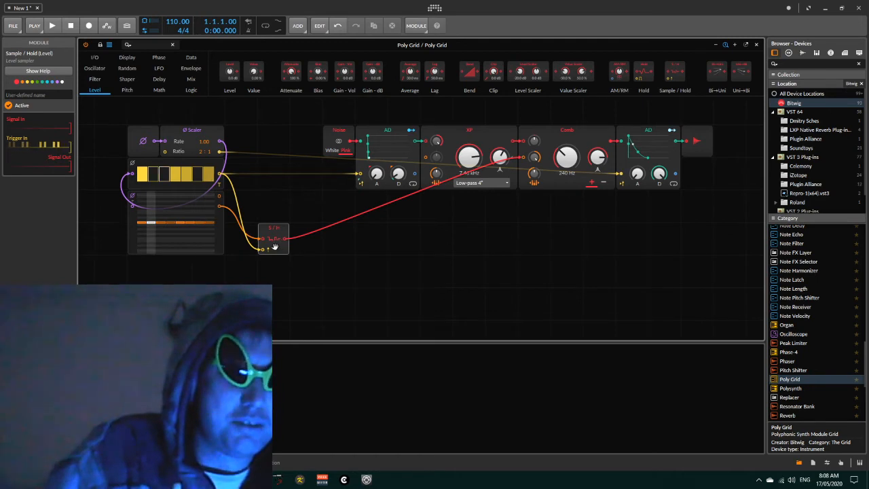
pyautogui.click(145, 142)
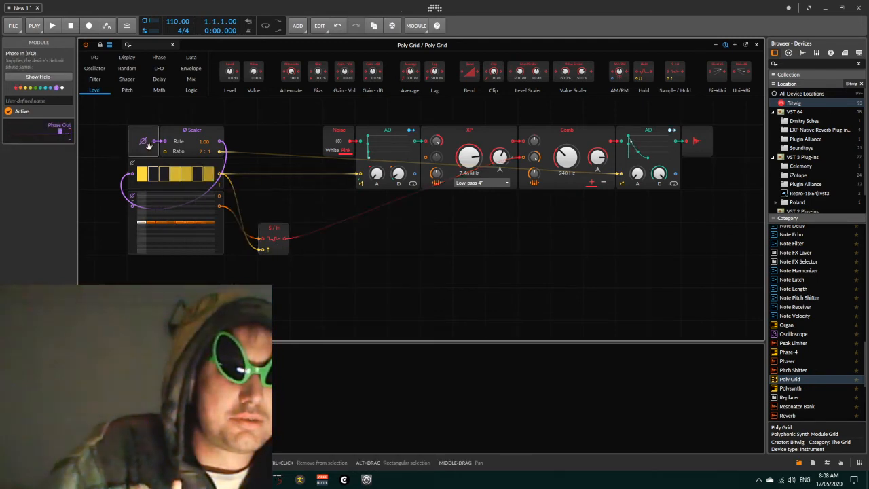
pyautogui.click(310, 144)
pyautogui.click(156, 143)
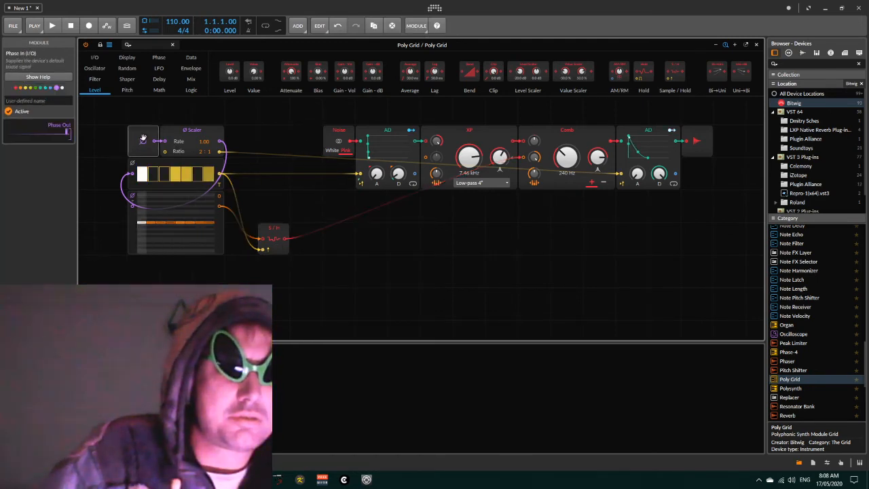
pyautogui.moveTo(131, 177); pyautogui.dragTo(120, 178)
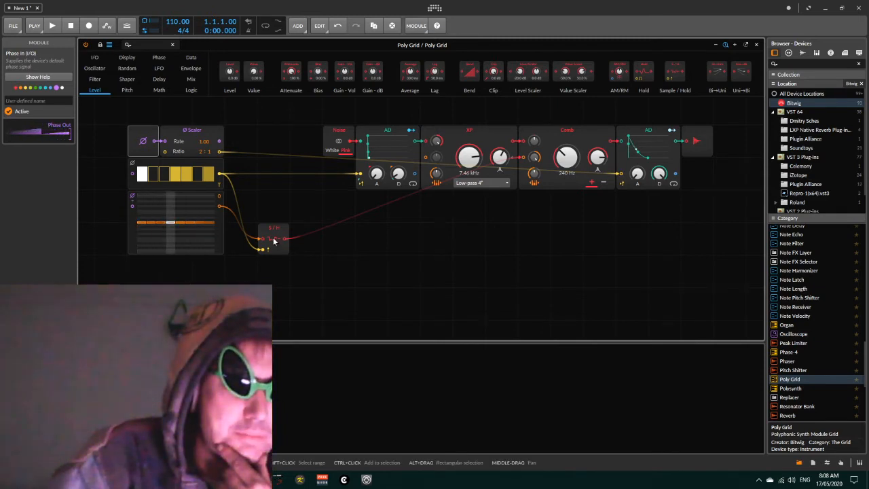
# - Redraw the note values on several steps of the Pitches sequencer
pyautogui.click(152, 213)
pyautogui.click(179, 204)
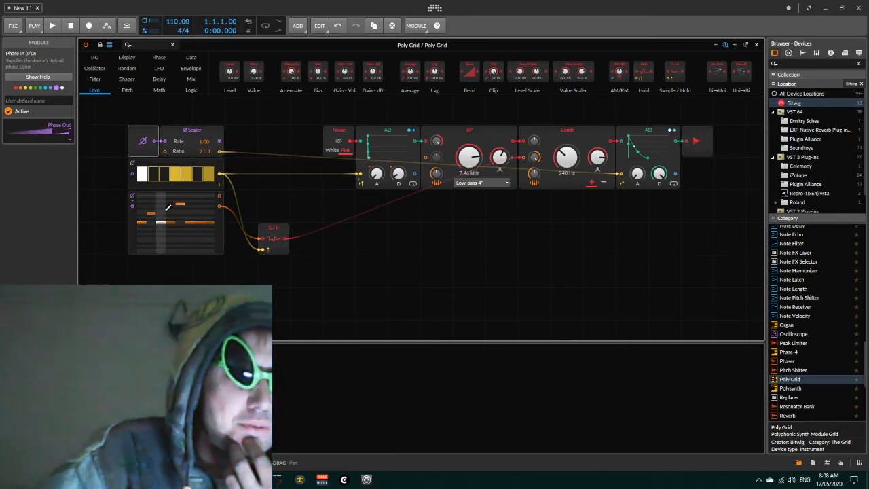
pyautogui.click(170, 212)
pyautogui.click(200, 213)
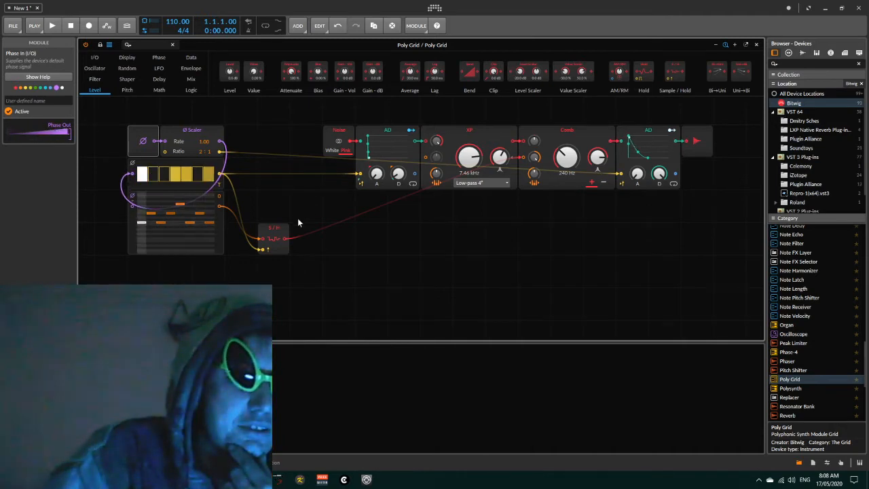
pyautogui.click(162, 231)
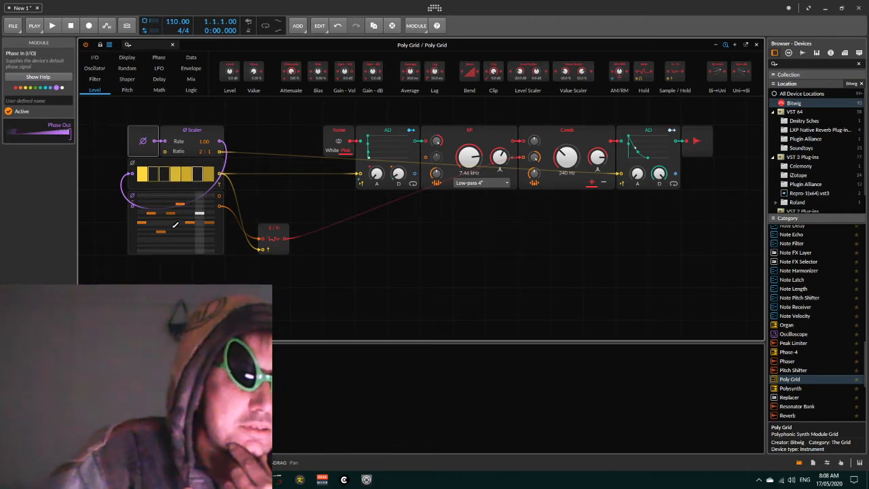
pyautogui.click(191, 226)
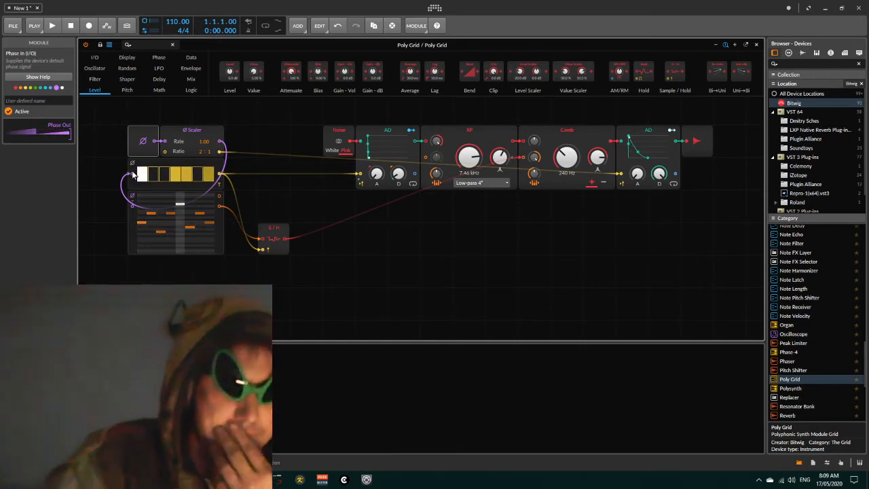
# - Lower the XP filter's cutoff to 1.57 kHz
pyautogui.moveTo(468, 158); pyautogui.dragTo(467, 227)
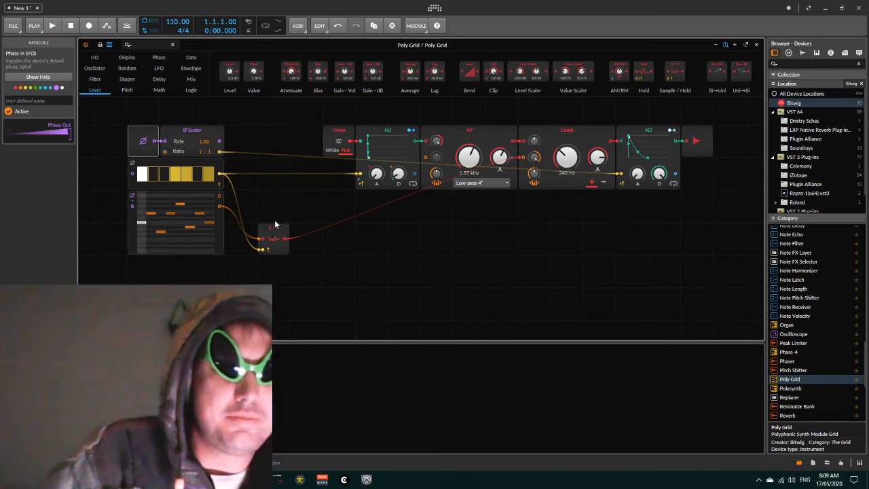
pyautogui.click(188, 163)
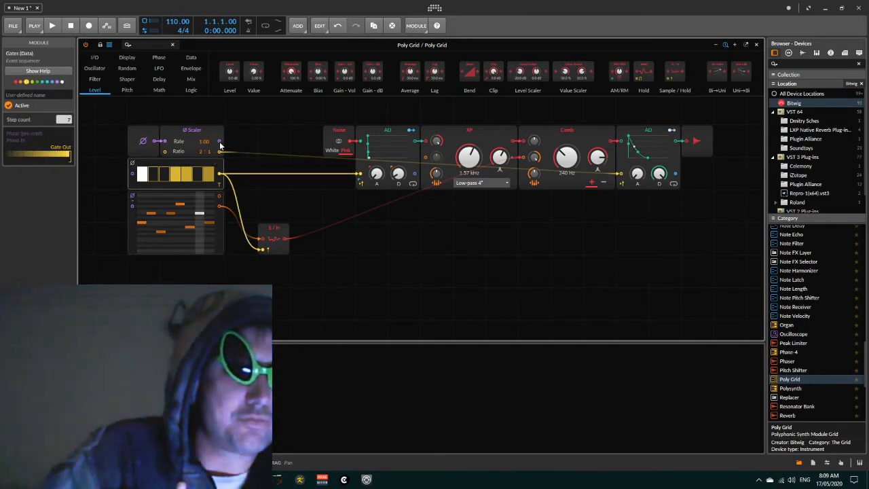
# - Patch the Phase Scaler output into the Gates sequencer's phase input and set the scaler's ratio to 4:3
pyautogui.moveTo(219, 143); pyautogui.dragTo(150, 174)
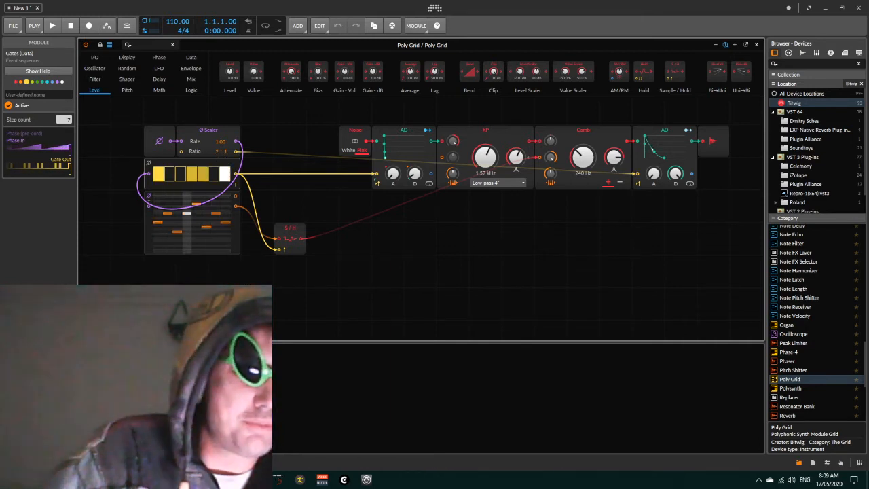
pyautogui.moveTo(217, 151); pyautogui.dragTo(225, 142)
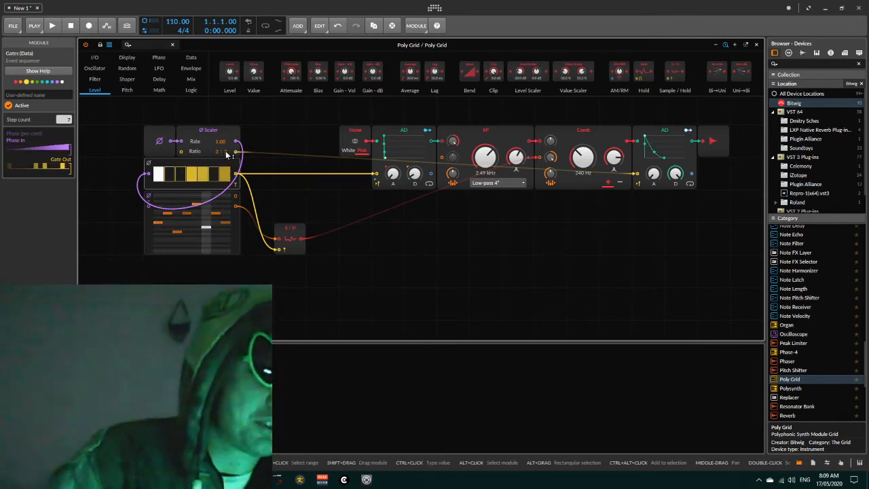
pyautogui.moveTo(217, 153)
pyautogui.mouseDown()
pyautogui.moveTo(218, 143)
pyautogui.moveTo(225, 152)
pyautogui.mouseUp()
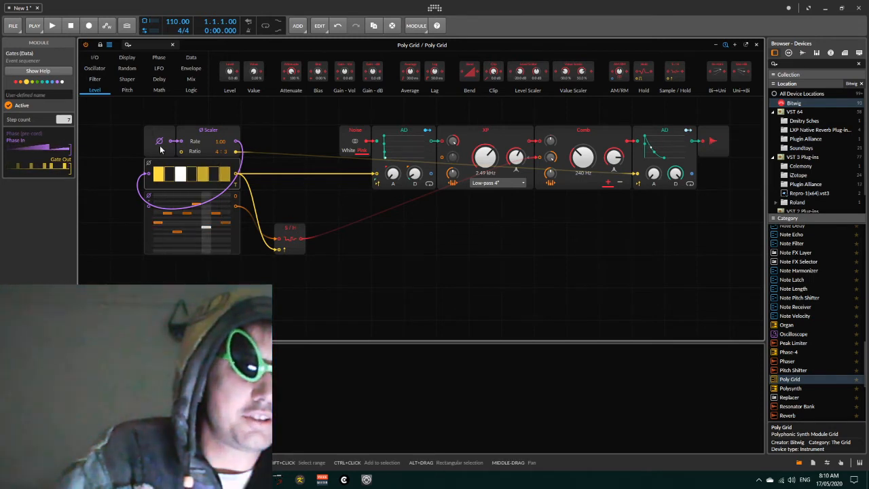
# - Add a Phasor module above the Phase Scaler and patch its output into the Gates sequencer's phase input
pyautogui.moveTo(148, 116); pyautogui.dragTo(194, 129)
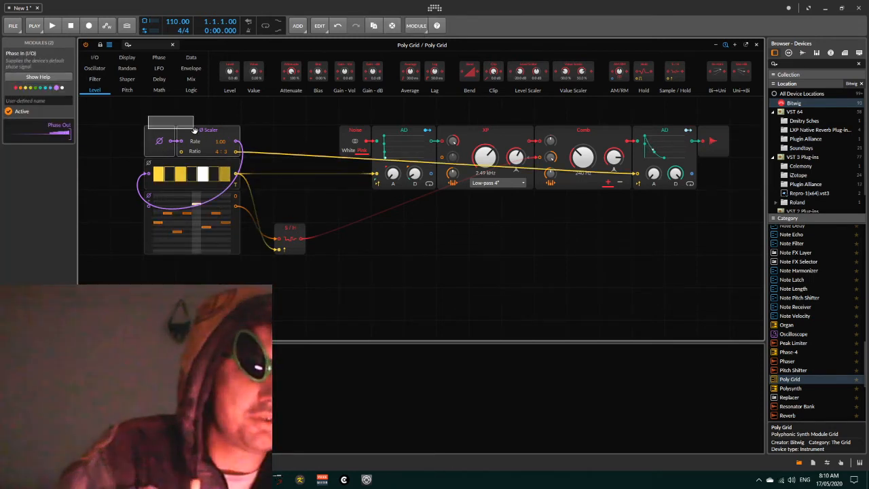
pyautogui.scroll(2, 281, 137)
pyautogui.click(158, 58)
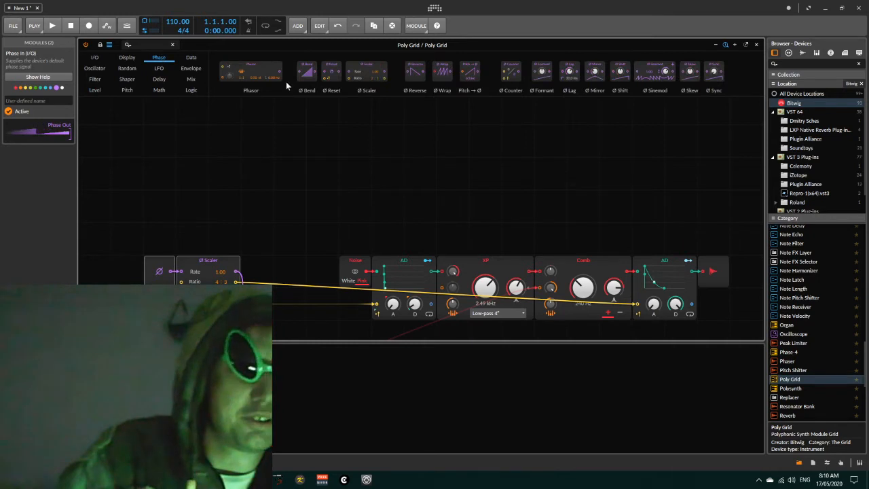
pyautogui.moveTo(245, 93); pyautogui.dragTo(163, 256)
pyautogui.scroll(-2, 262, 244)
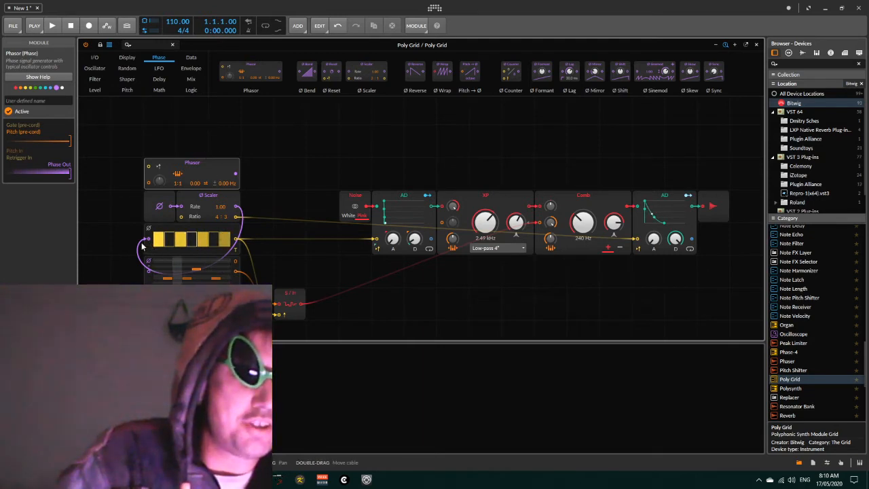
pyautogui.moveTo(148, 241); pyautogui.dragTo(142, 242)
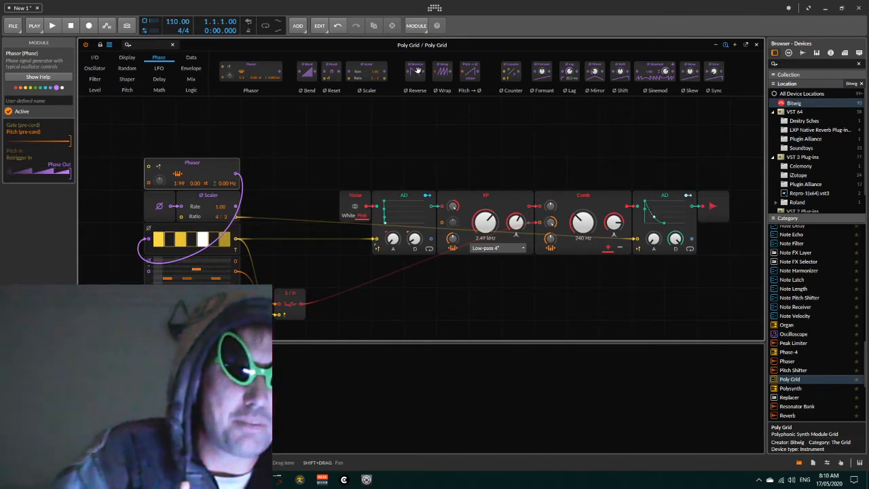
# - Insert a Ø Reverse after the Phasor, set the Phasor's ratio to 1:63, and delete both modules
pyautogui.moveTo(417, 70); pyautogui.dragTo(246, 174)
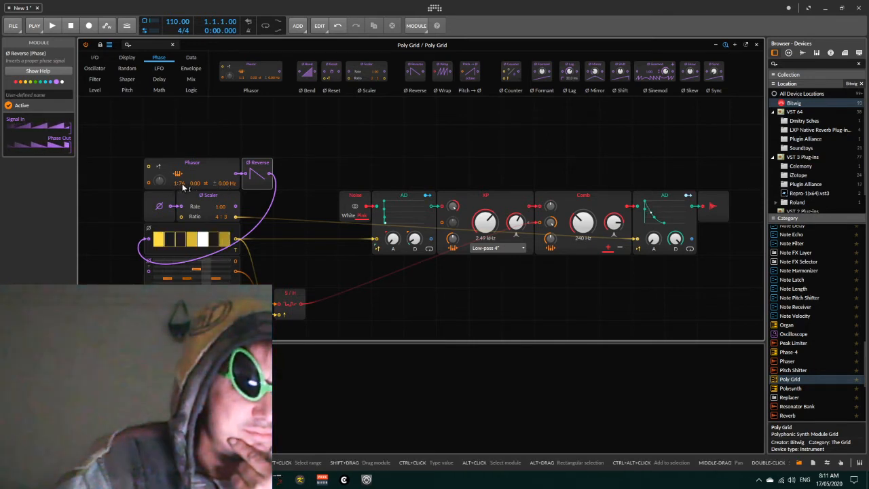
pyautogui.moveTo(182, 183); pyautogui.dragTo(215, 183)
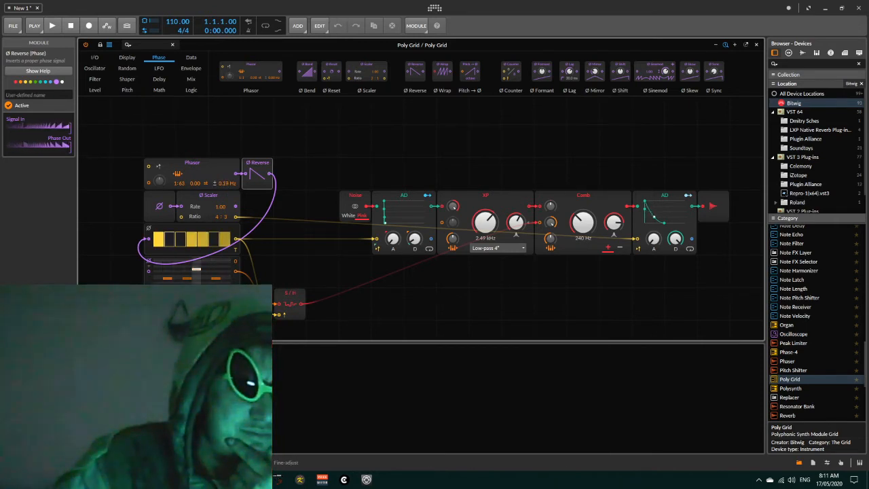
pyautogui.moveTo(184, 126); pyautogui.dragTo(275, 169)
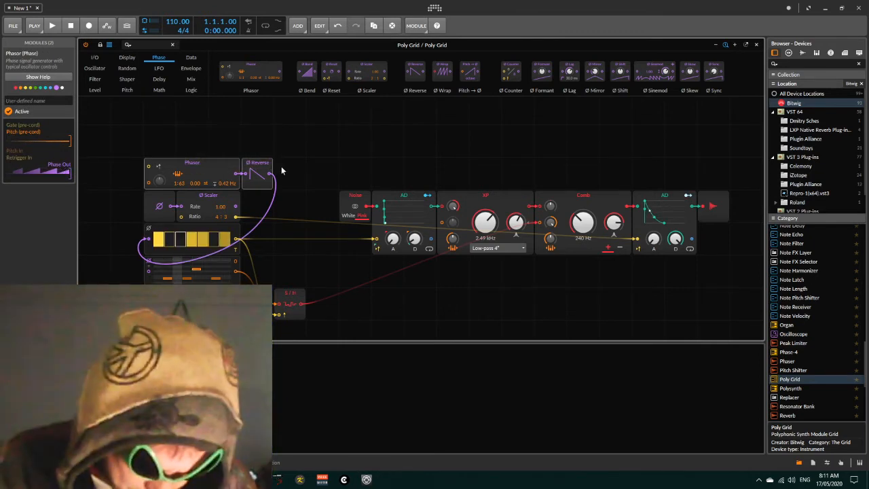
pyautogui.press('Delete')
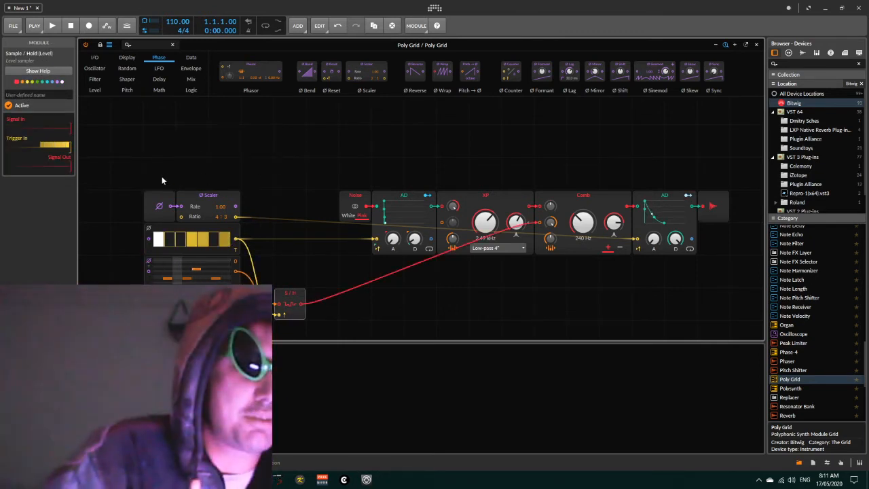
# - Rearrange the patch, stacking the Gates and Pitches sequencers just below the Phase Scaler and moving the Sample / Hold up
pyautogui.moveTo(158, 156); pyautogui.dragTo(223, 291)
pyautogui.moveTo(145, 158); pyautogui.dragTo(169, 130)
pyautogui.scroll(1, 308, 186)
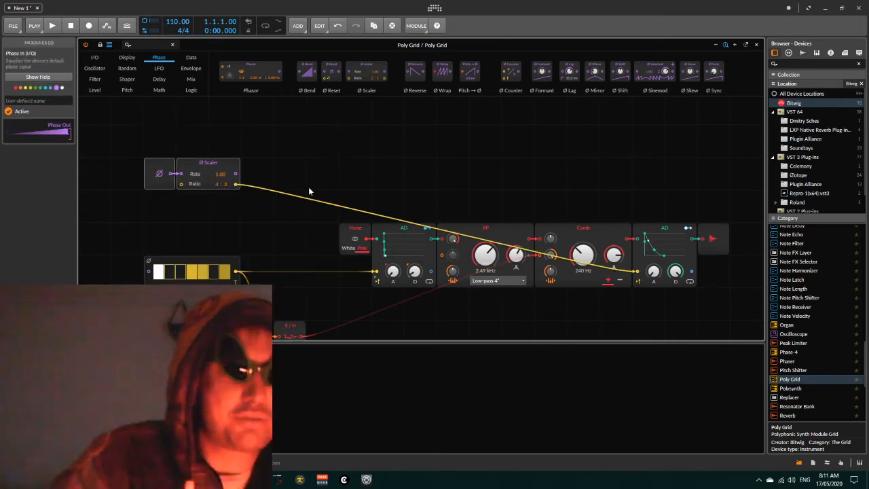
pyautogui.scroll(-4, 308, 186)
pyautogui.scroll(1, 328, 172)
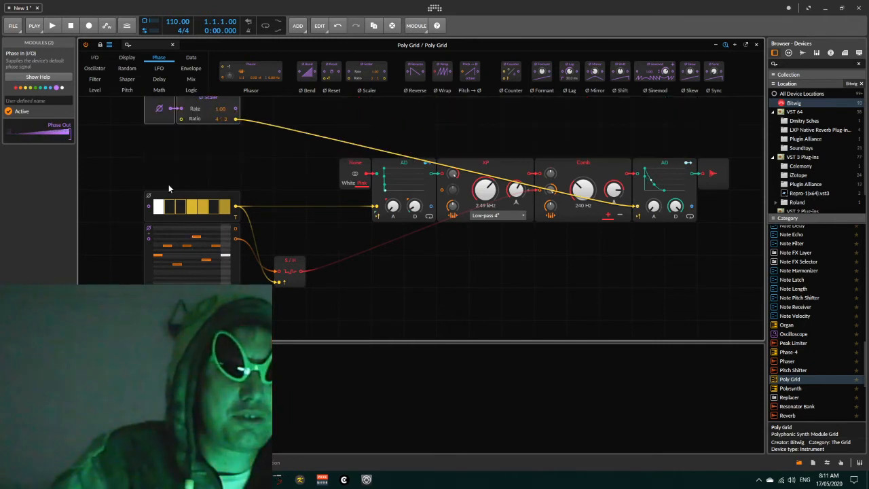
pyautogui.moveTo(165, 182); pyautogui.dragTo(174, 238)
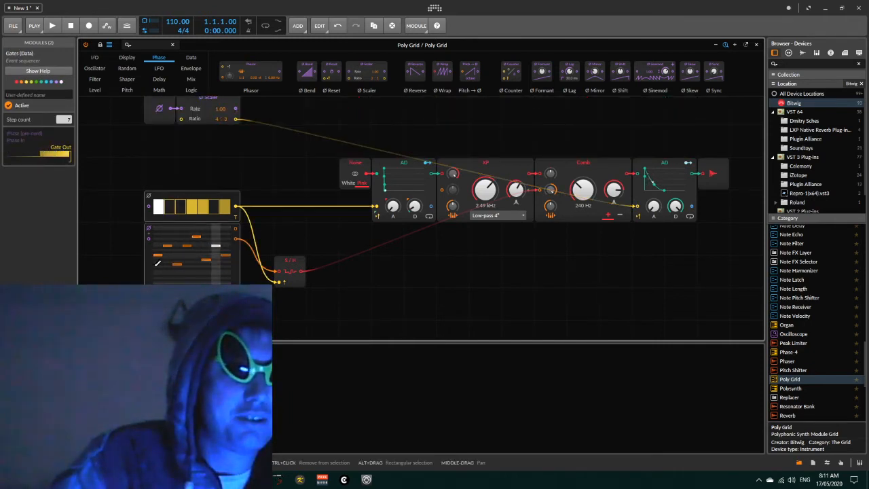
pyautogui.moveTo(146, 268); pyautogui.dragTo(146, 202)
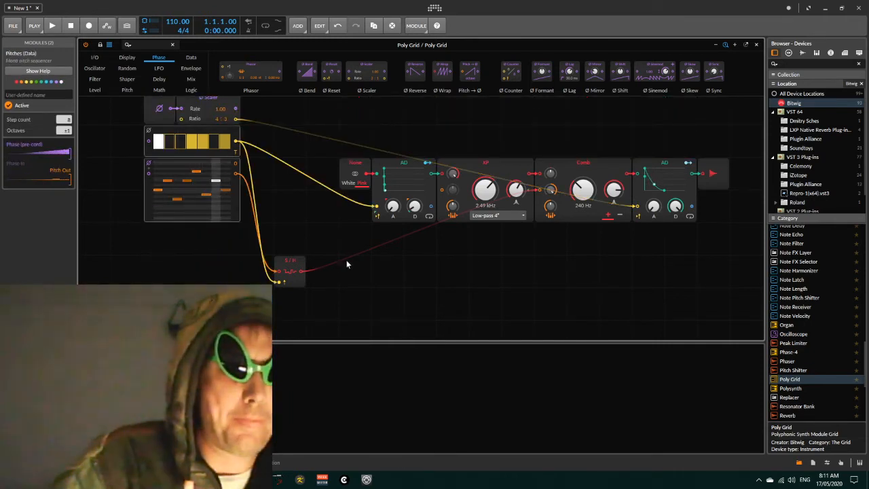
pyautogui.scroll(1, 378, 259)
pyautogui.scroll(-1, 396, 295)
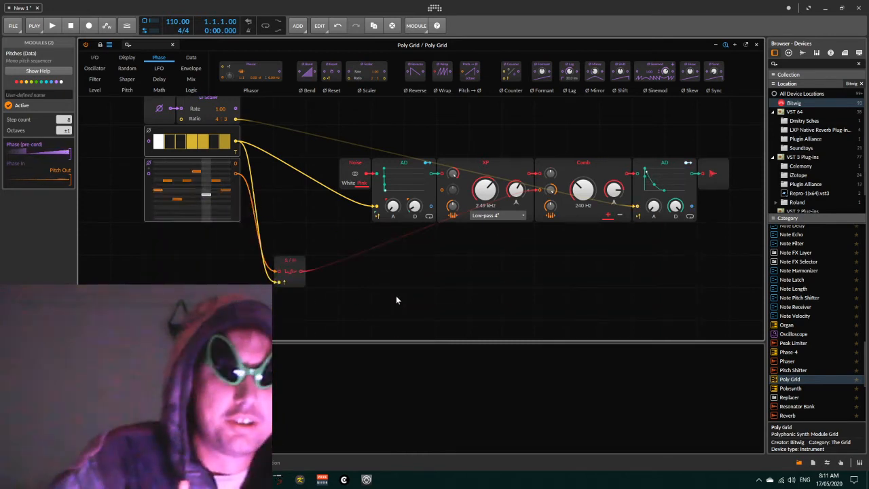
pyautogui.moveTo(298, 261); pyautogui.dragTo(298, 229)
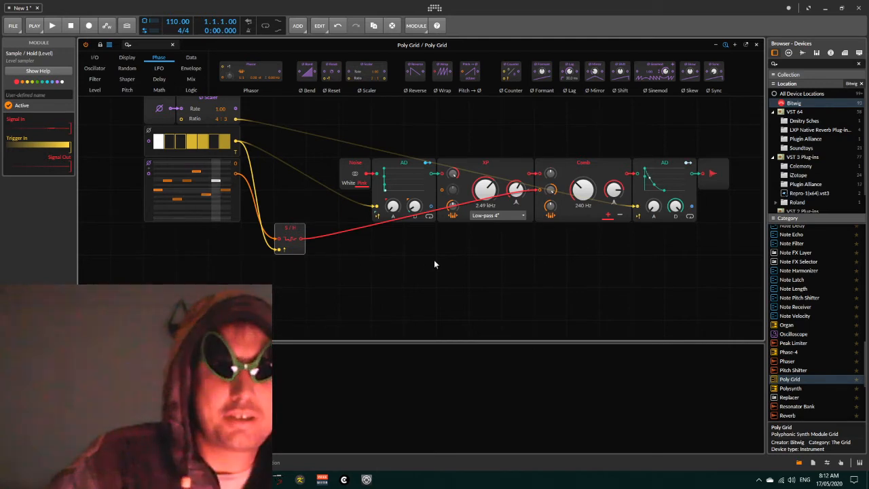
# - Duplicate the Comb filter together with the final AD envelope three times, stacking the copies below
pyautogui.click(575, 182)
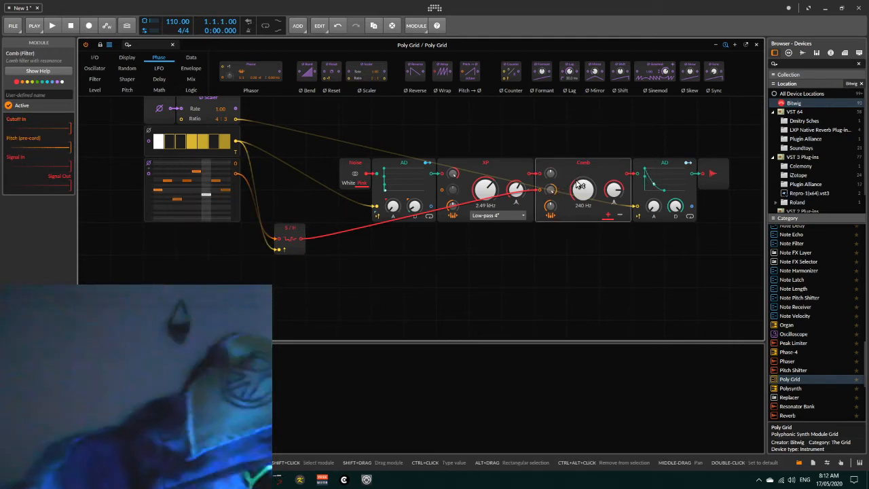
pyautogui.keyDown('shift'); pyautogui.click(644, 172); pyautogui.keyUp('shift')
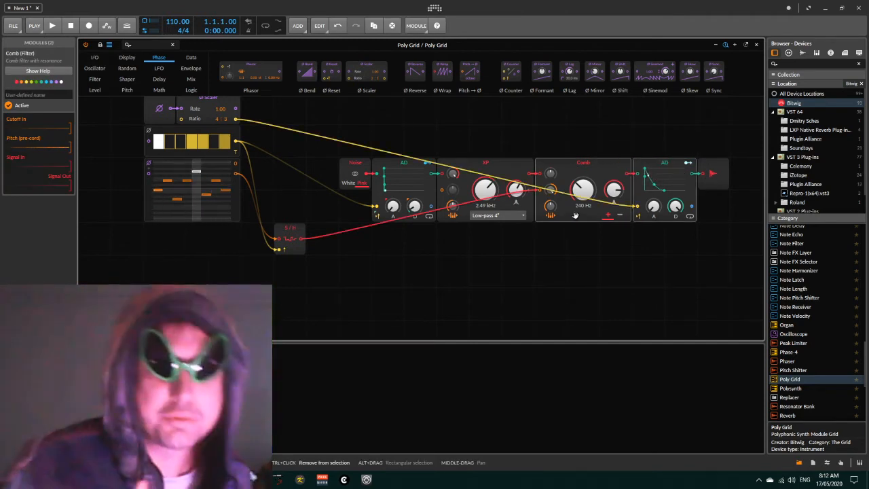
pyautogui.hotkey('ctrl', 'd')
pyautogui.hotkey('ctrl', 'd')
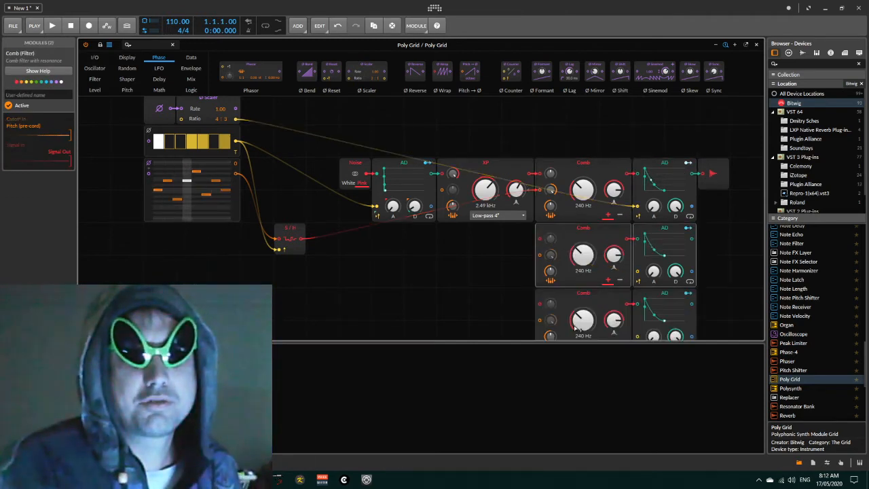
pyautogui.scroll(-3, 589, 274)
pyautogui.hotkey('ctrl', 'd')
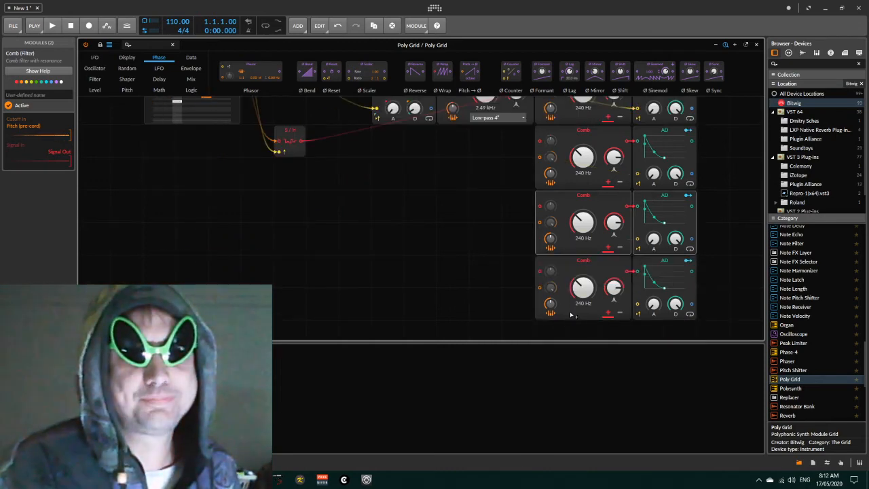
# - Patch the XP filter output into the inputs of the duplicated Comb filters
pyautogui.scroll(1, 467, 272)
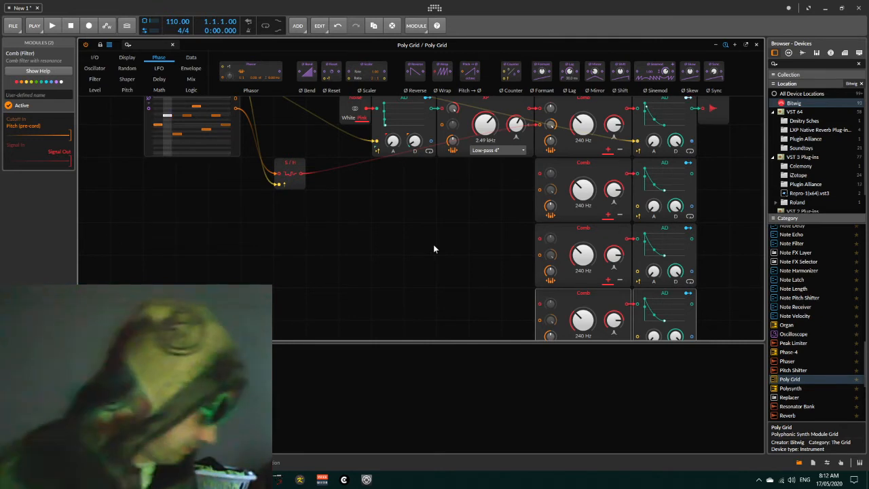
pyautogui.scroll(1, 433, 248)
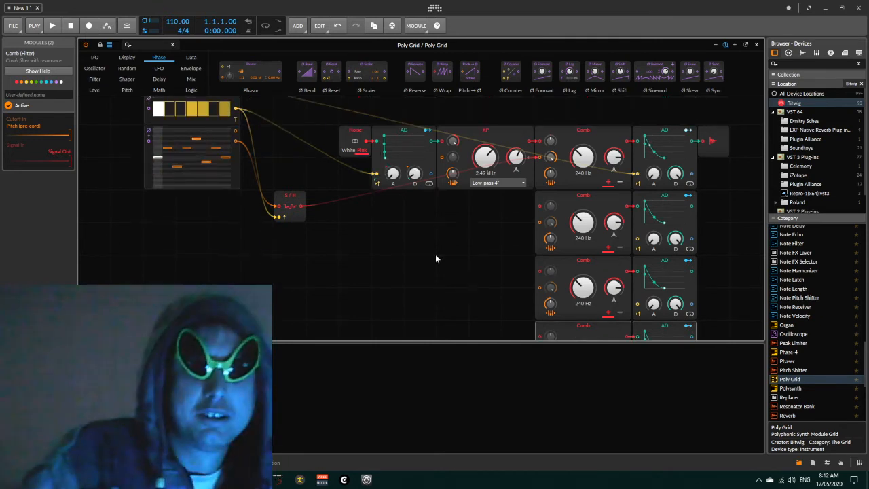
pyautogui.scroll(-2, 435, 258)
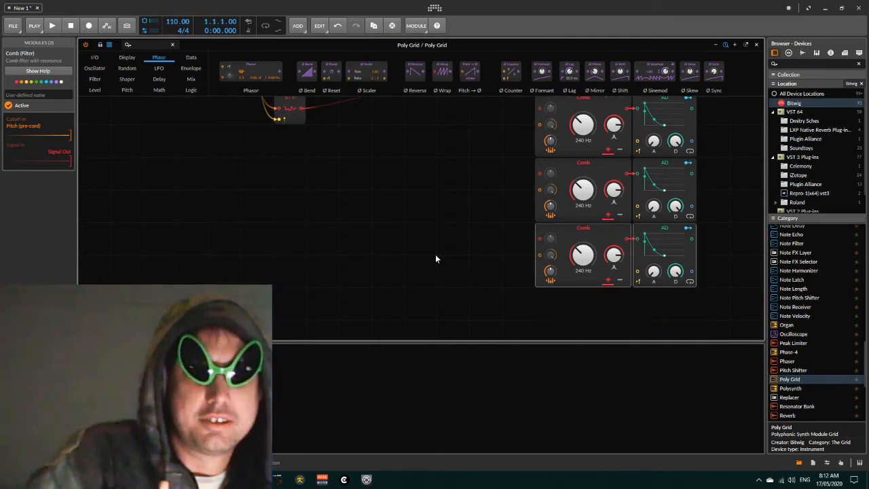
pyautogui.scroll(2, 448, 255)
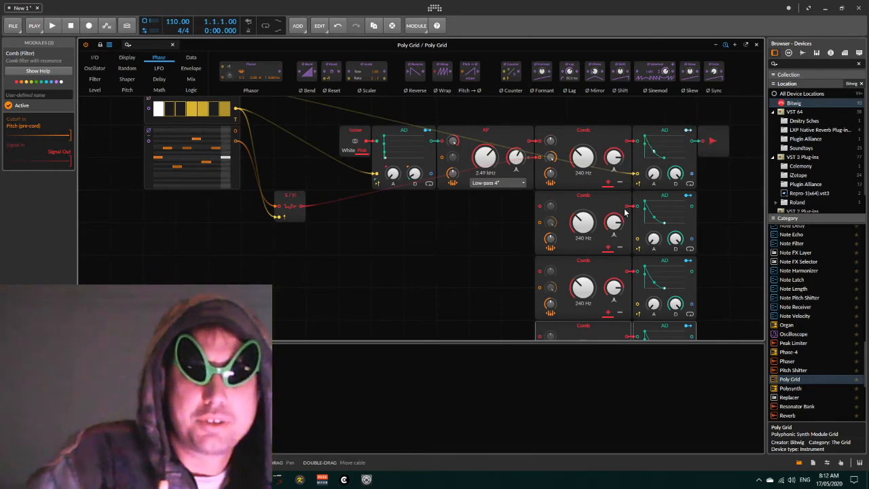
pyautogui.scroll(-2, 640, 260)
pyautogui.scroll(2, 632, 260)
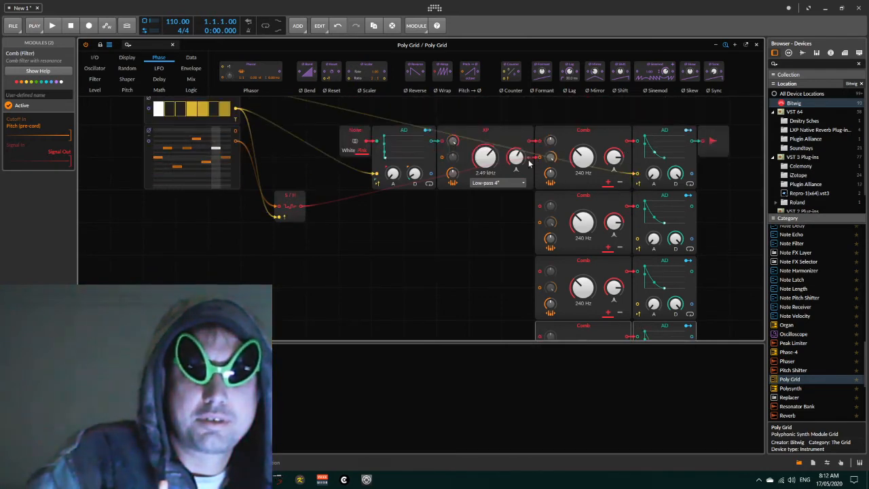
pyautogui.moveTo(530, 142); pyautogui.dragTo(539, 206)
pyautogui.moveTo(534, 157); pyautogui.dragTo(538, 273)
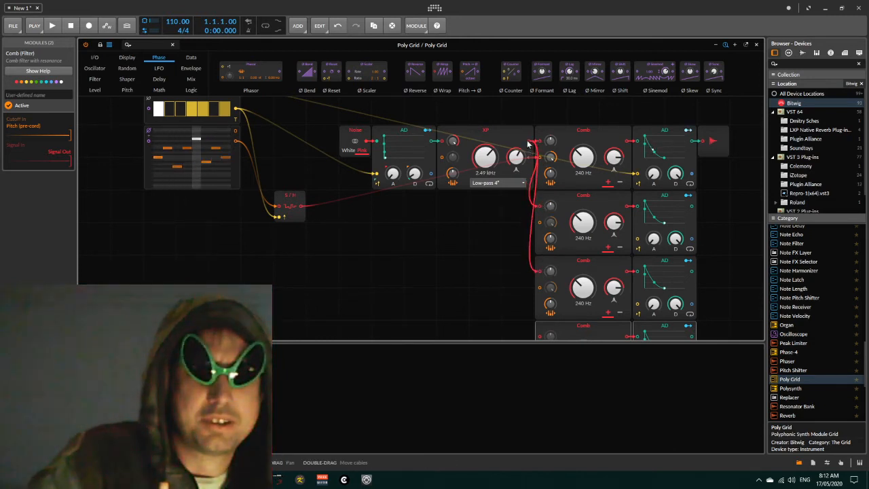
pyautogui.moveTo(528, 143); pyautogui.dragTo(537, 265)
# - Insert a Mixer module between the last AD envelope and the audio output
pyautogui.scroll(3, 515, 260)
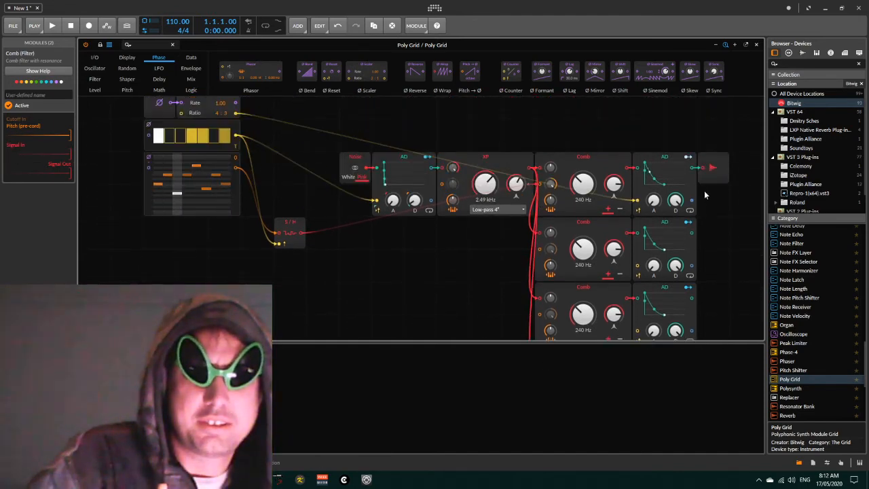
pyautogui.moveTo(706, 169); pyautogui.dragTo(749, 174)
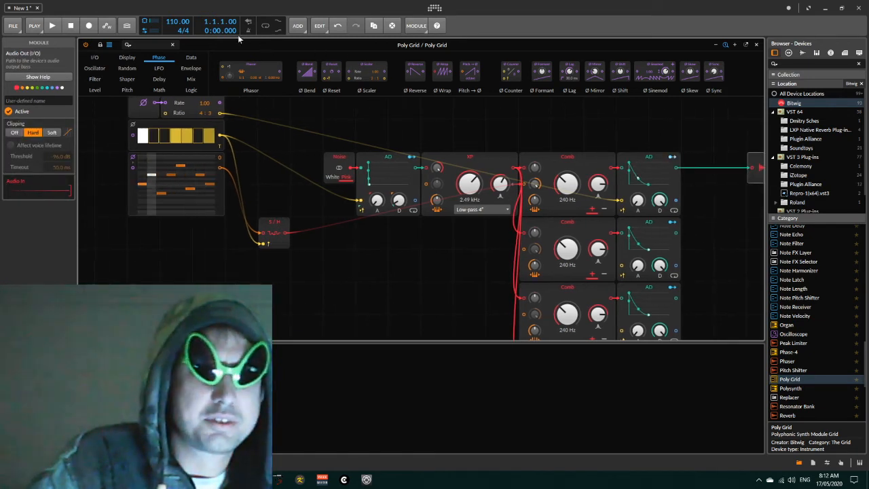
pyautogui.click(96, 90)
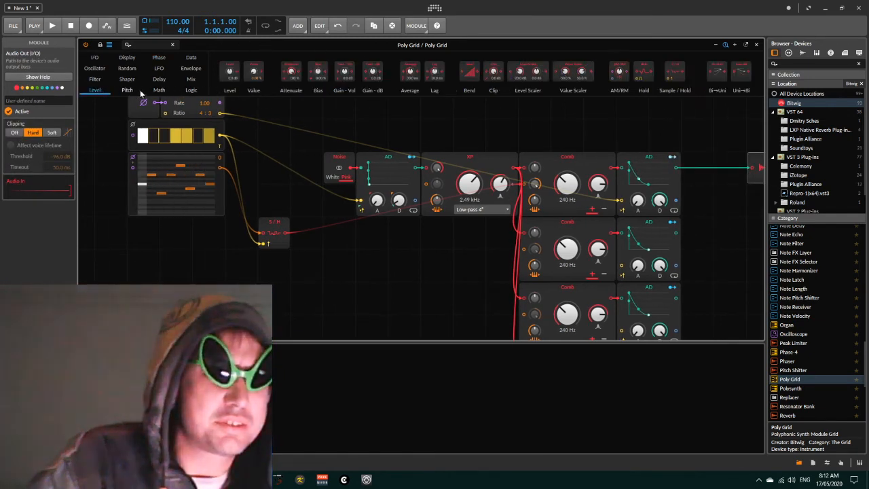
pyautogui.click(190, 79)
pyautogui.moveTo(275, 80); pyautogui.dragTo(696, 168)
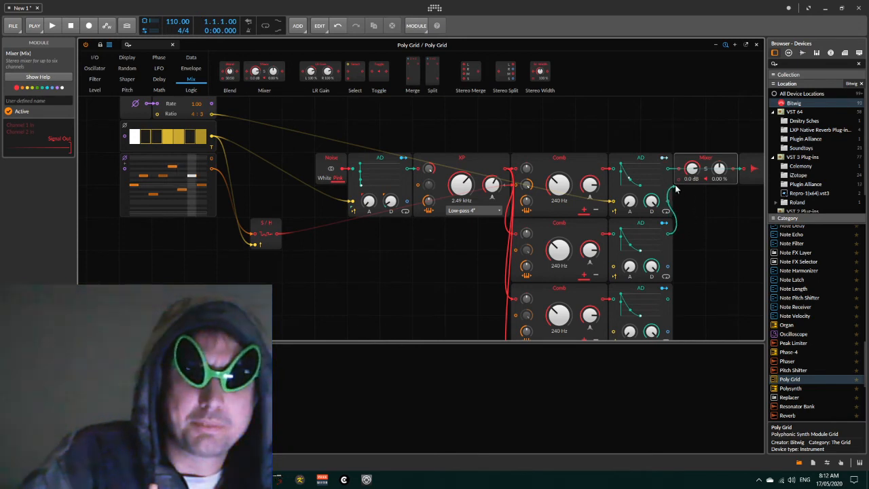
# - Route the duplicated AD envelope outputs into further Mixer channels
pyautogui.moveTo(675, 190); pyautogui.dragTo(680, 215)
pyautogui.scroll(-3, 685, 254)
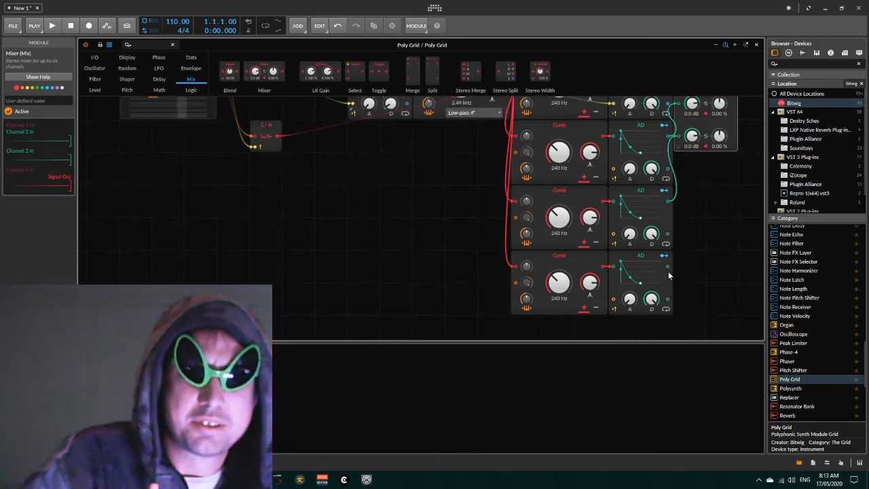
pyautogui.moveTo(680, 148); pyautogui.dragTo(680, 149)
pyautogui.scroll(2, 706, 204)
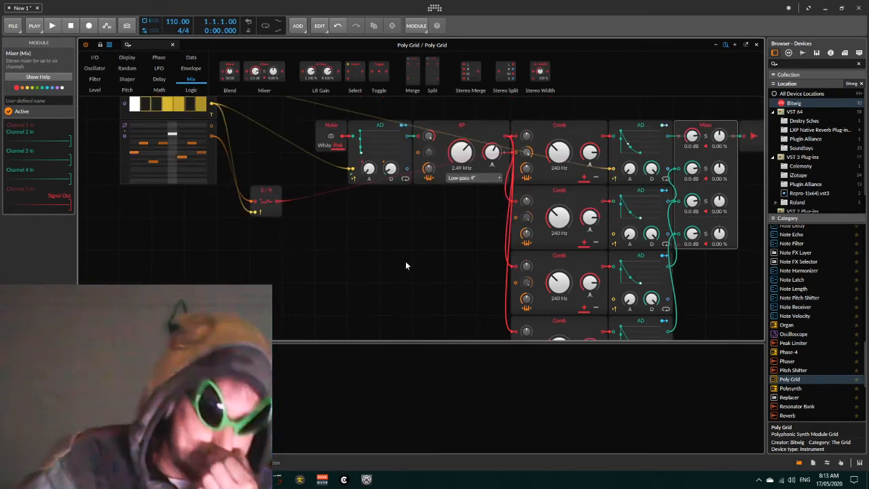
pyautogui.scroll(1, 405, 261)
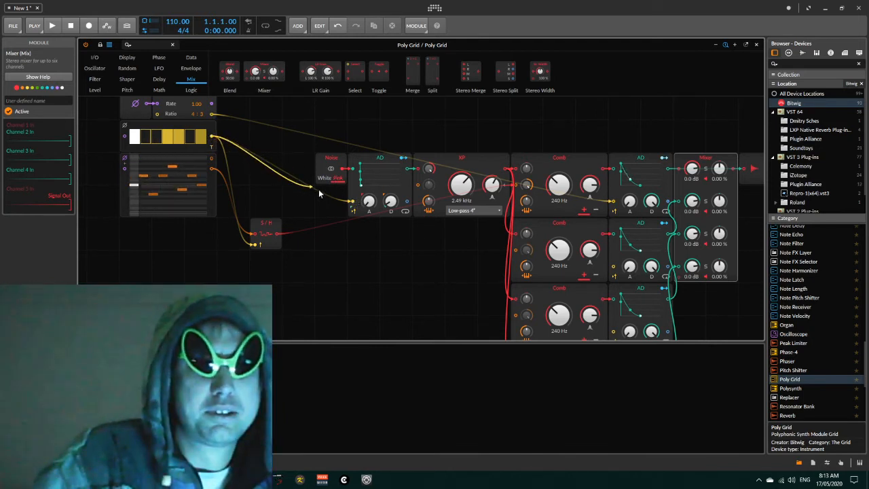
# - Patch the Gates sequencer output into the trigger inputs of the duplicated AD envelopes
pyautogui.moveTo(212, 139)
pyautogui.mouseDown()
pyautogui.moveTo(550, 293)
pyautogui.moveTo(576, 231)
pyautogui.moveTo(615, 270)
pyautogui.mouseUp()
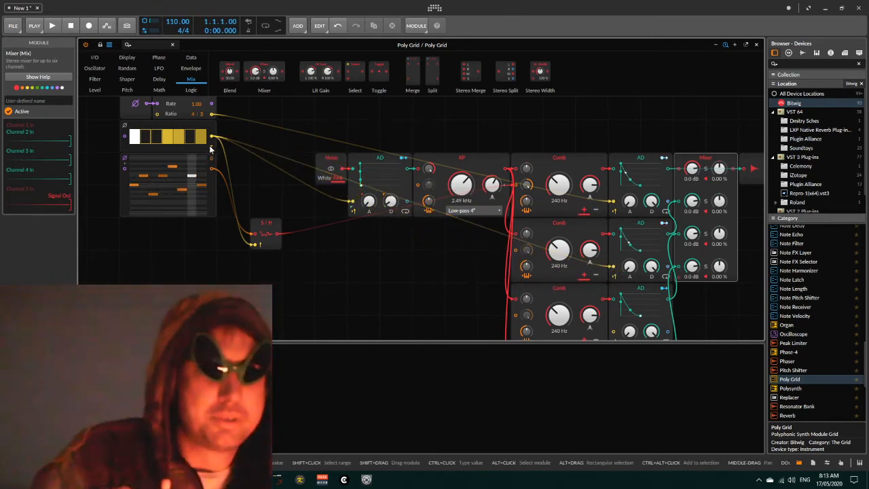
pyautogui.moveTo(213, 138); pyautogui.dragTo(616, 286)
pyautogui.scroll(2, 262, 136)
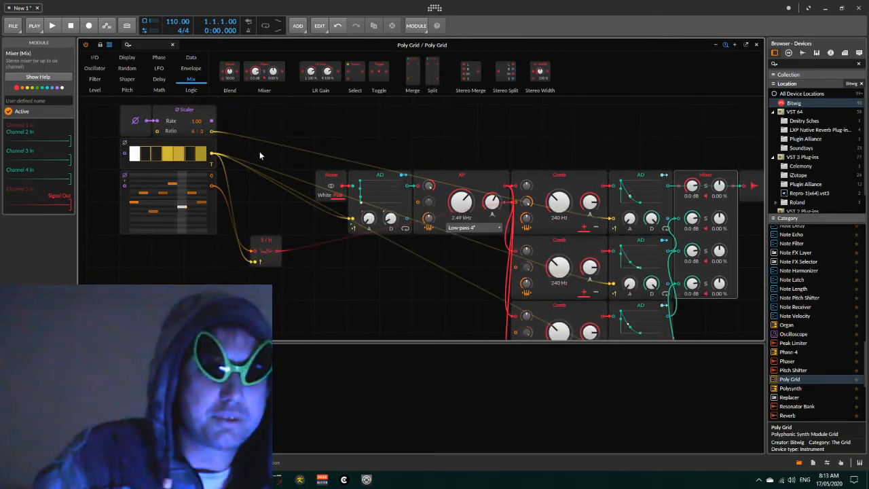
pyautogui.moveTo(218, 160); pyautogui.dragTo(614, 285)
pyautogui.scroll(5, 346, 279)
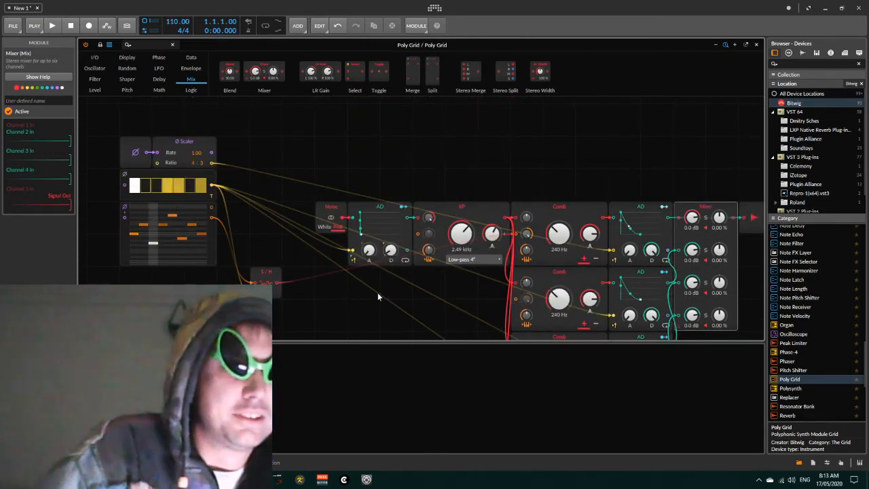
pyautogui.scroll(-2, 378, 292)
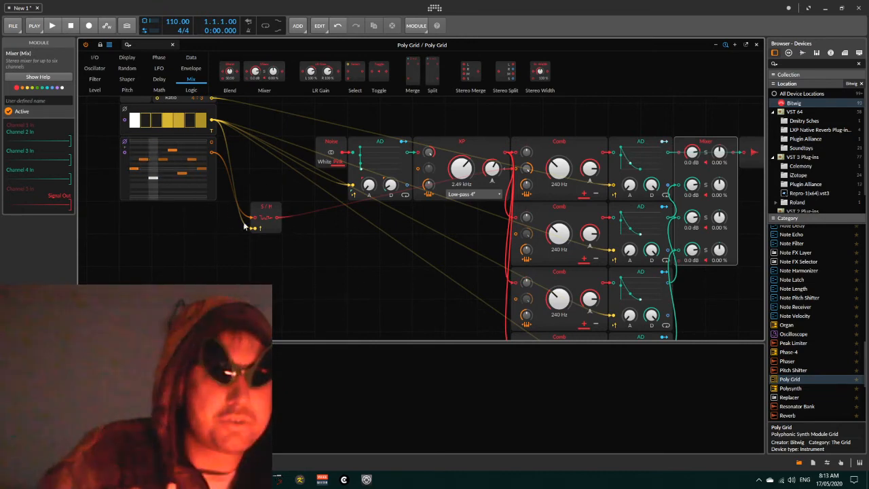
# - Duplicate the Sample/Hold module three times and arrange the copies in a stack beneath it
pyautogui.click(269, 214)
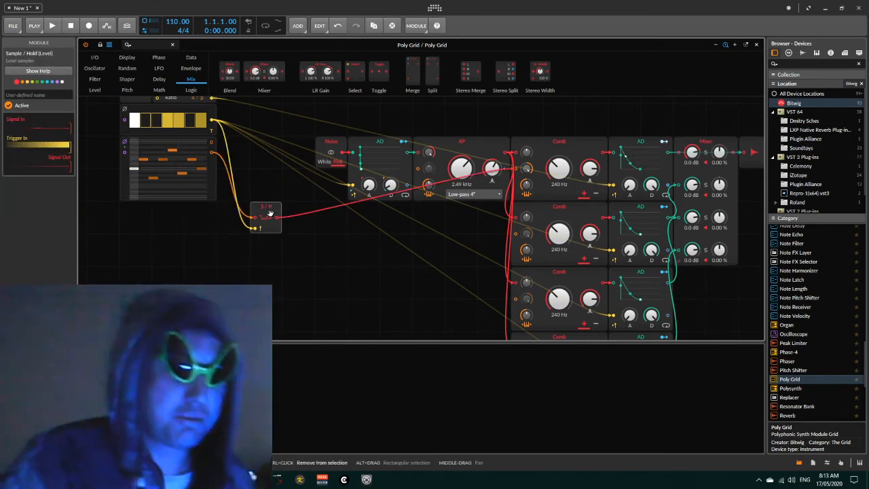
pyautogui.hotkey('ctrl', 'd')
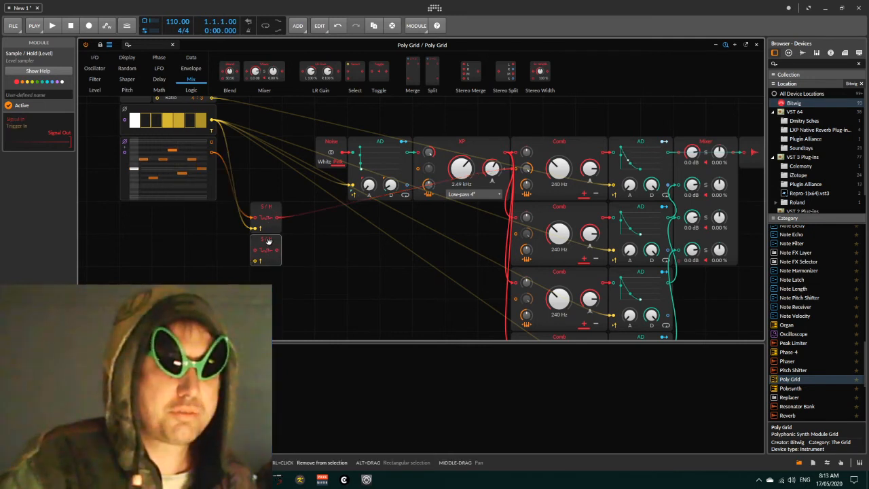
pyautogui.hotkey('ctrl', 'd')
pyautogui.hotkey('ctrl', 'd')
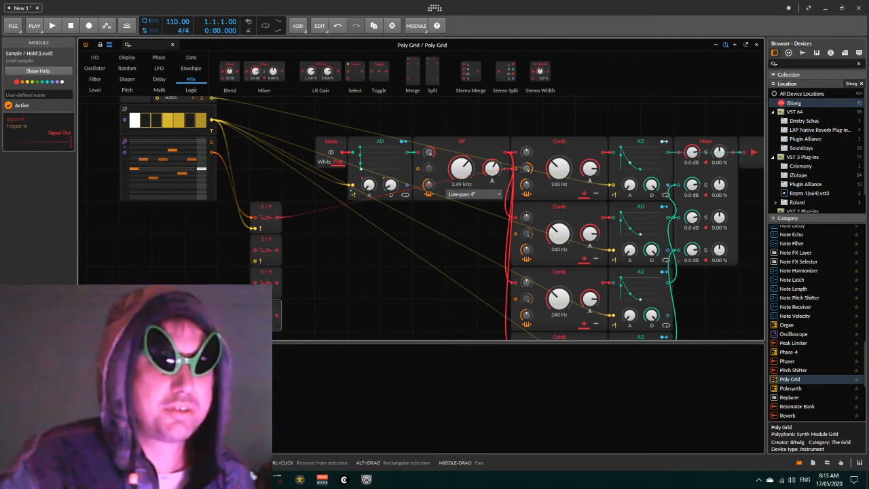
pyautogui.moveTo(267, 194); pyautogui.dragTo(267, 279)
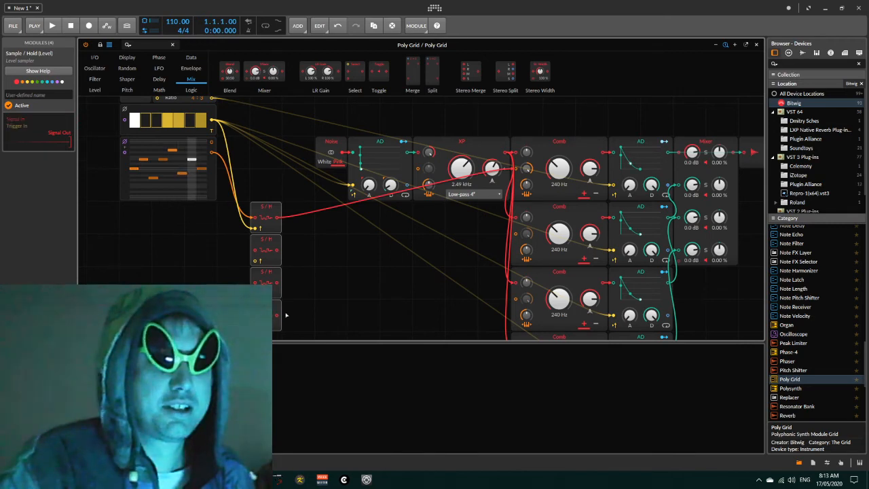
pyautogui.moveTo(261, 313); pyautogui.dragTo(293, 313)
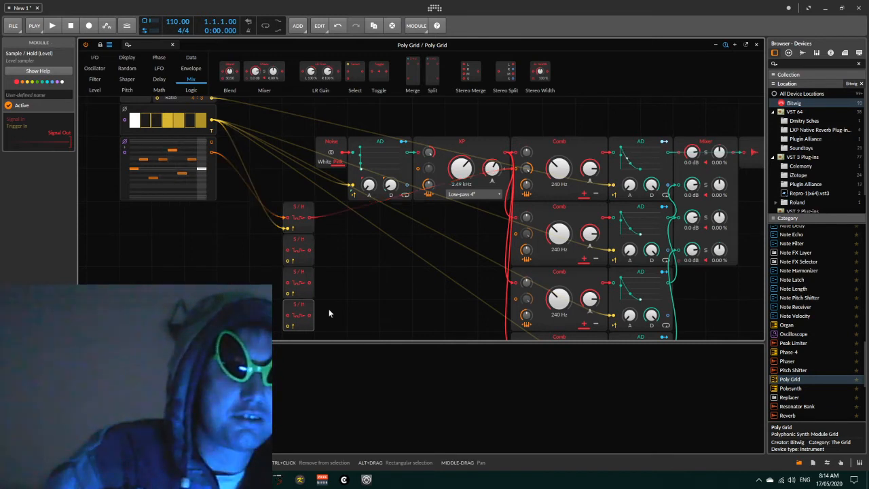
# - Chain the Sample/Hold modules in series, feeding each output into the next module's signal input
pyautogui.scroll(-1, 300, 309)
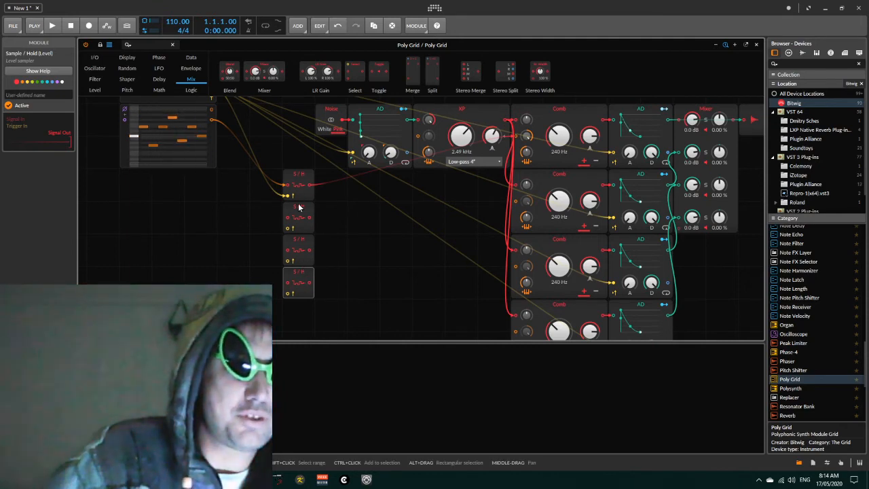
pyautogui.click(299, 179)
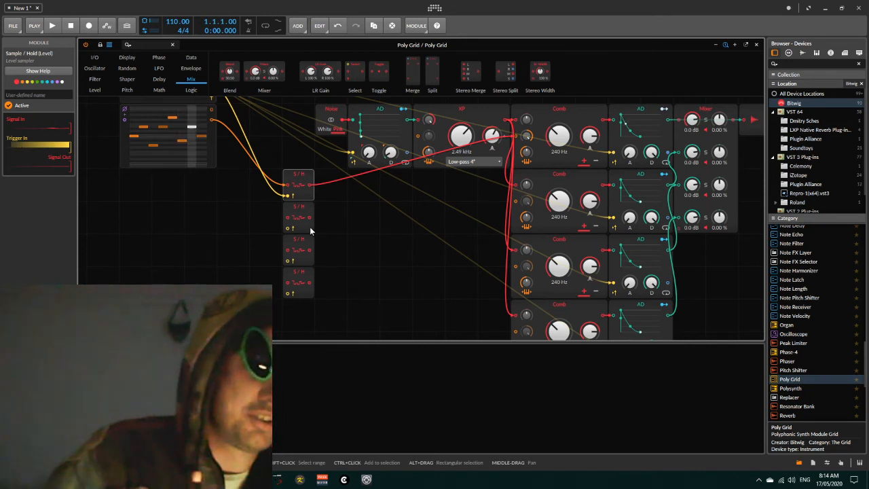
pyautogui.scroll(2, 302, 196)
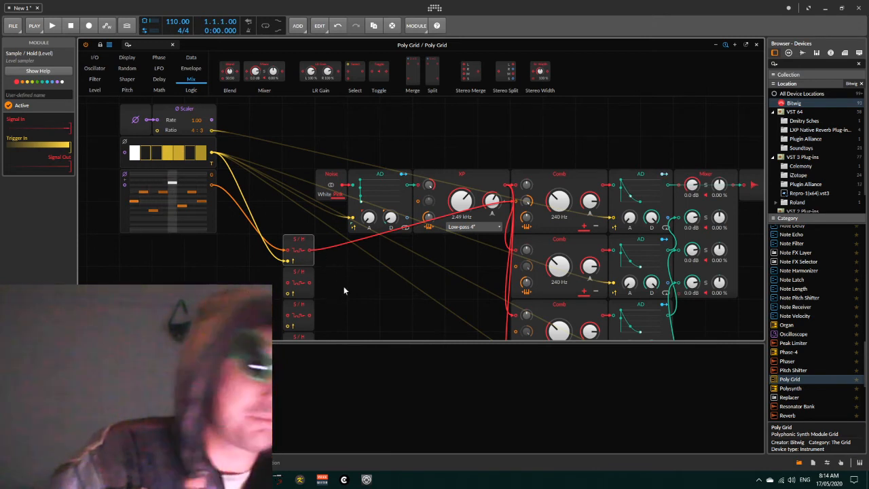
pyautogui.scroll(-2, 350, 284)
pyautogui.scroll(1, 350, 283)
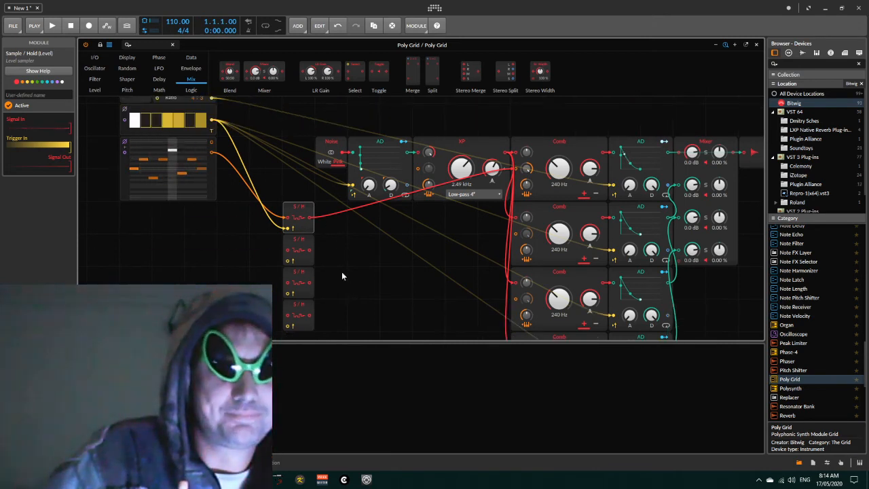
pyautogui.moveTo(308, 217); pyautogui.dragTo(288, 250)
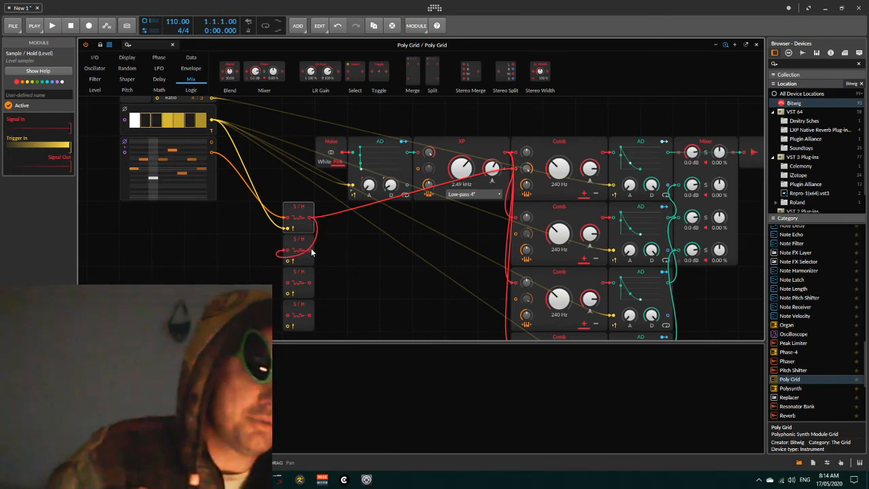
pyautogui.moveTo(334, 273); pyautogui.dragTo(286, 285)
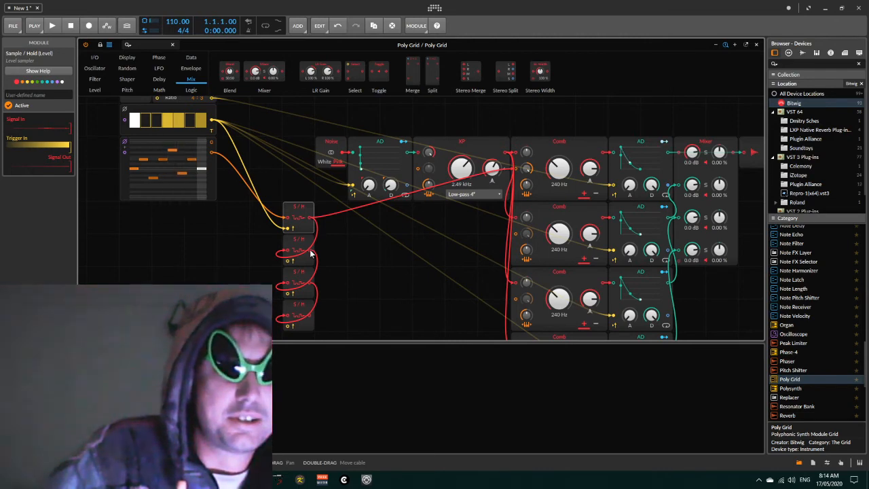
# - Patch the duplicated Sample/Hold outputs into the pitch inputs of the matching duplicated Comb filters
pyautogui.moveTo(385, 252); pyautogui.dragTo(517, 235)
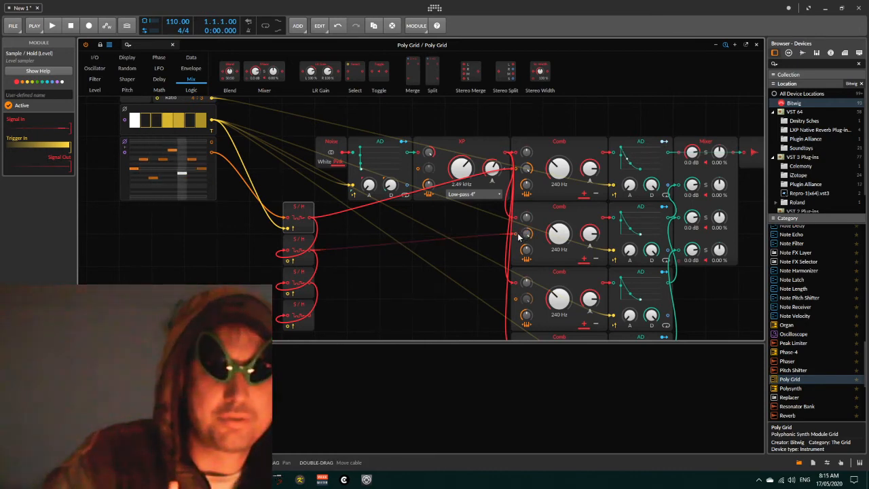
pyautogui.moveTo(310, 285); pyautogui.dragTo(522, 300)
pyautogui.scroll(-2, 374, 277)
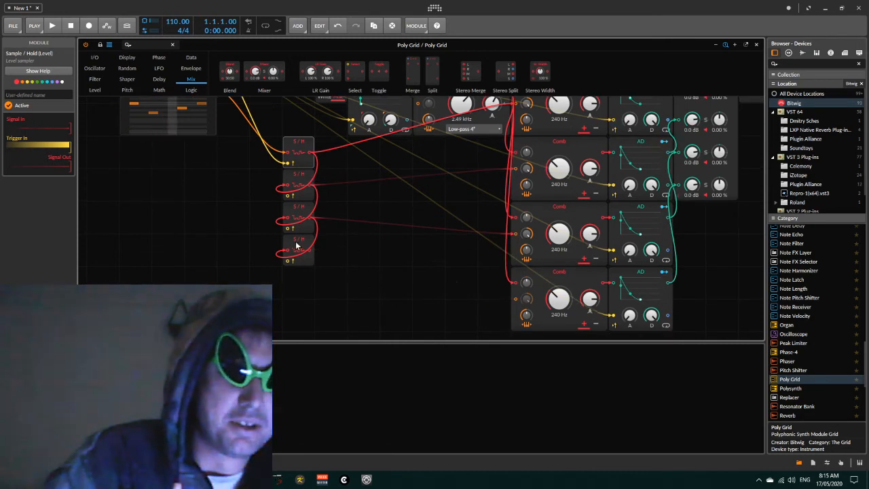
pyautogui.moveTo(308, 251); pyautogui.dragTo(520, 304)
pyautogui.scroll(3, 390, 311)
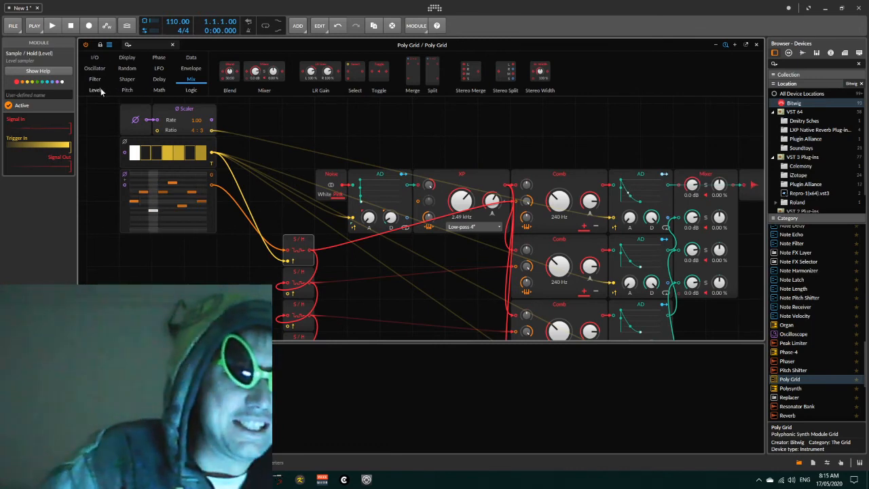
# - Add a Delay module beside the Sample/Hold stack and duplicate it into three stacked copies
pyautogui.click(159, 80)
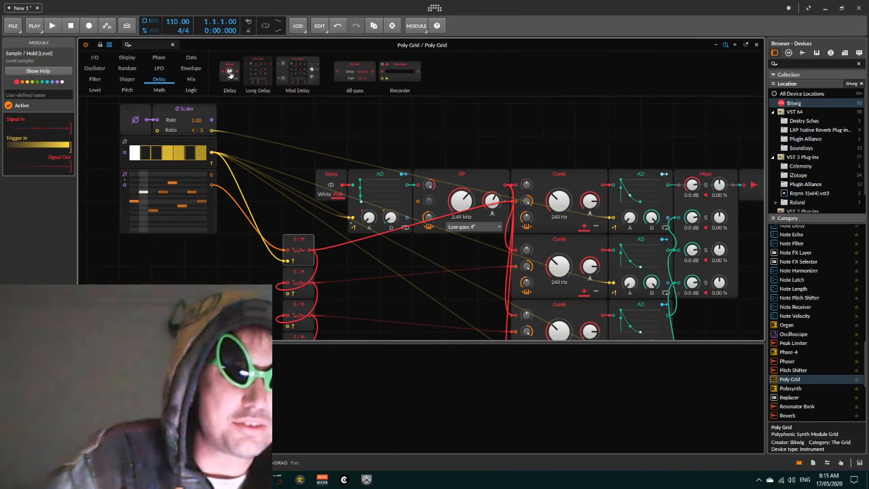
pyautogui.moveTo(229, 74); pyautogui.dragTo(266, 248)
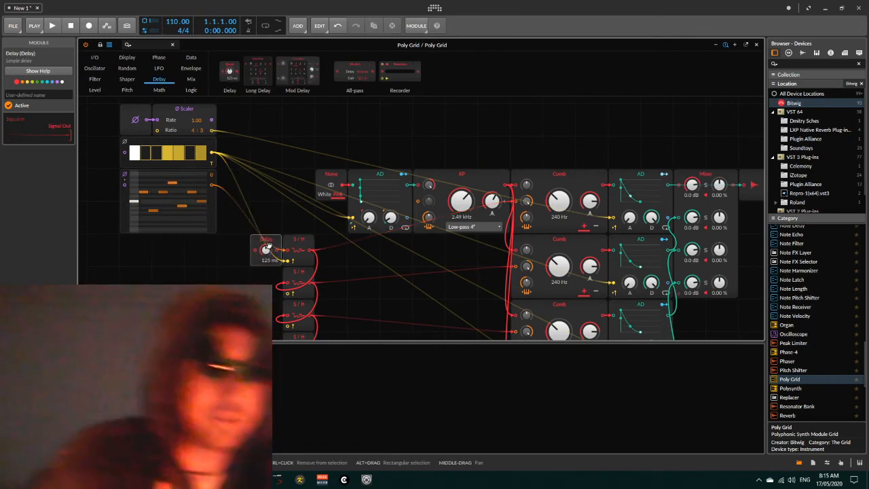
pyautogui.scroll(-2, 266, 246)
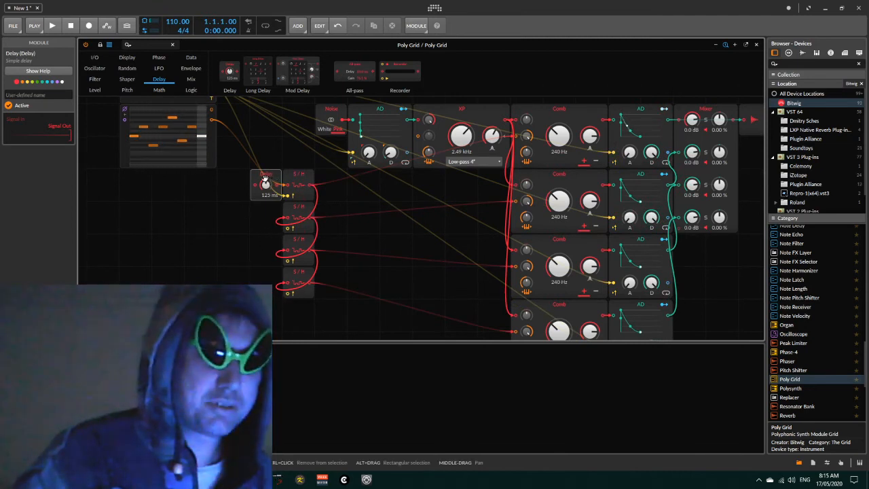
pyautogui.moveTo(265, 177); pyautogui.dragTo(266, 252)
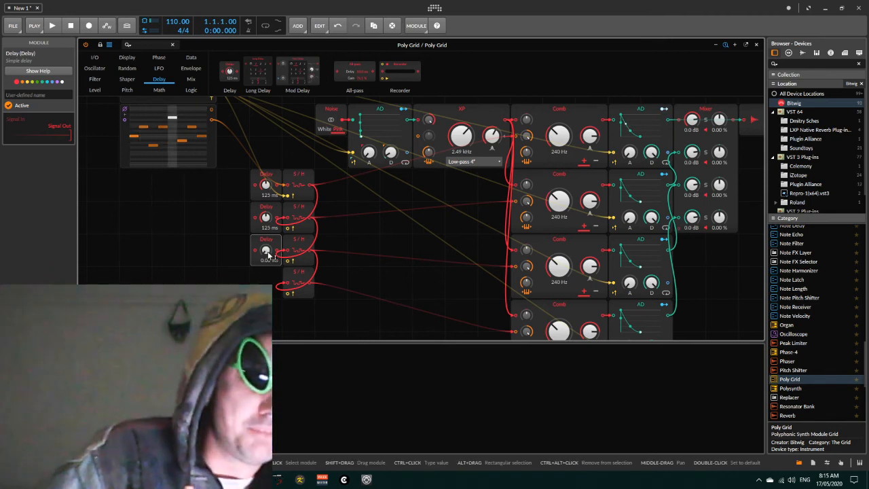
# - Set the three Delay times to 0.01 ms, 0.02 ms and 0.03 ms
pyautogui.moveTo(267, 253); pyautogui.dragTo(267, 254)
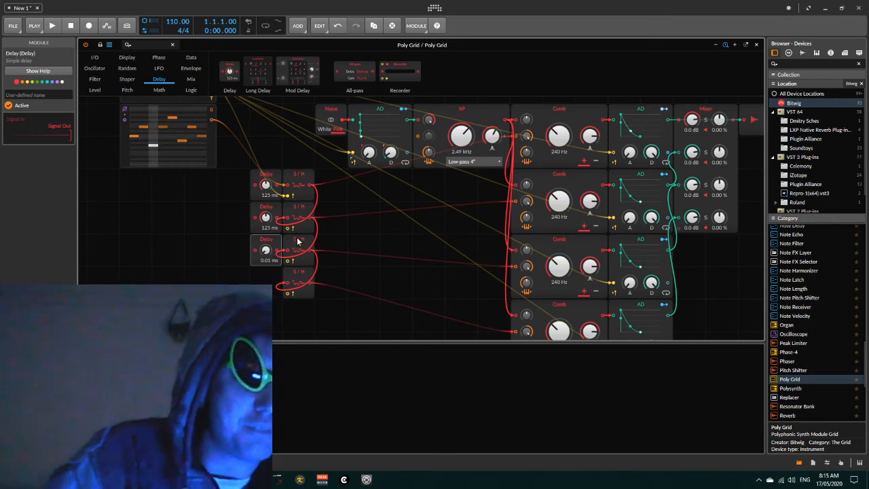
pyautogui.moveTo(266, 217); pyautogui.dragTo(266, 259)
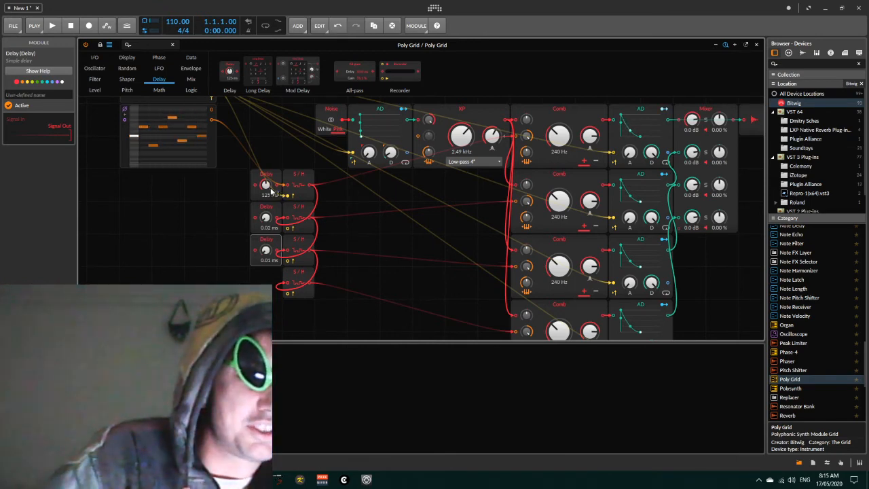
pyautogui.moveTo(271, 190); pyautogui.dragTo(271, 194)
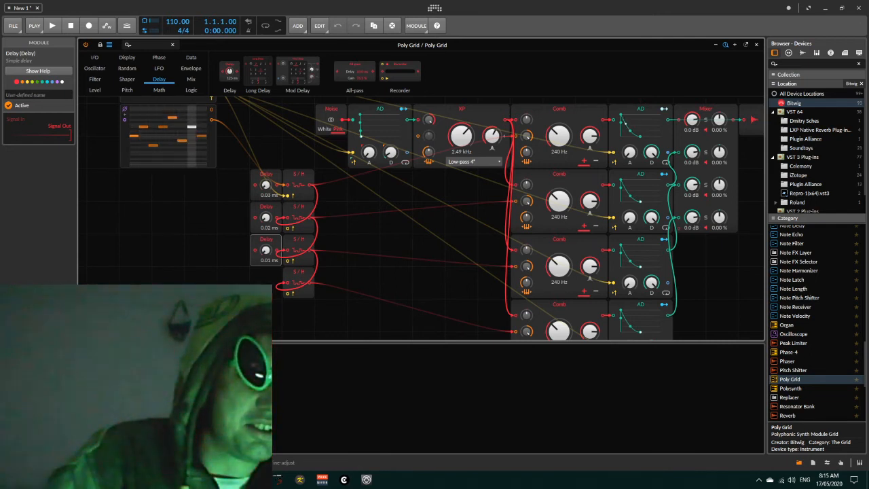
# - Route the Gates sequencer output through the Delays into the Sample/Hold trigger inputs
pyautogui.scroll(2, 270, 157)
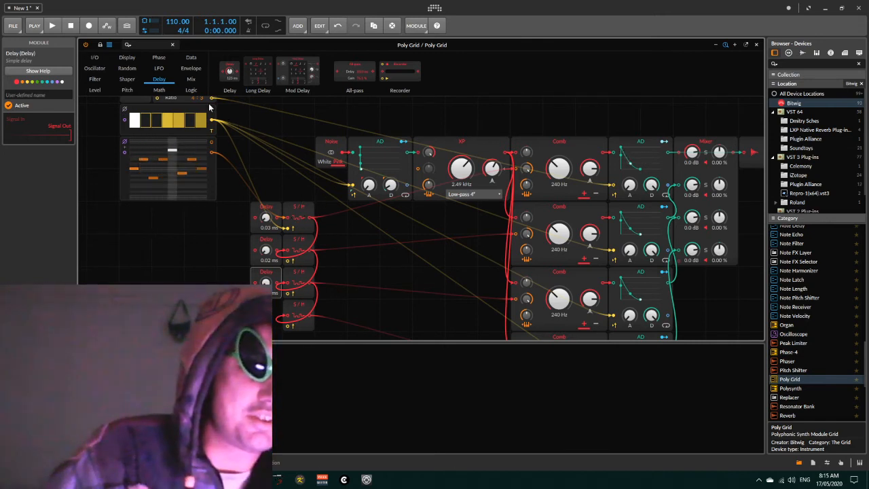
pyautogui.moveTo(212, 121); pyautogui.dragTo(255, 218)
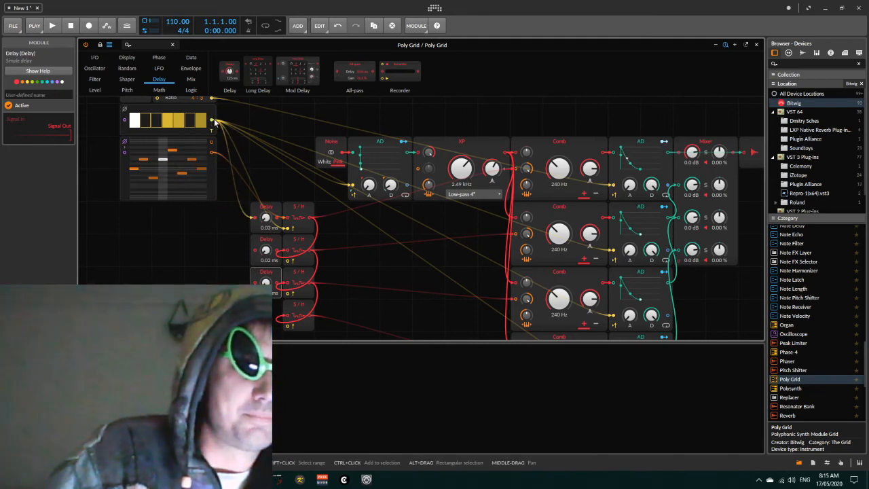
pyautogui.moveTo(212, 121); pyautogui.dragTo(255, 250)
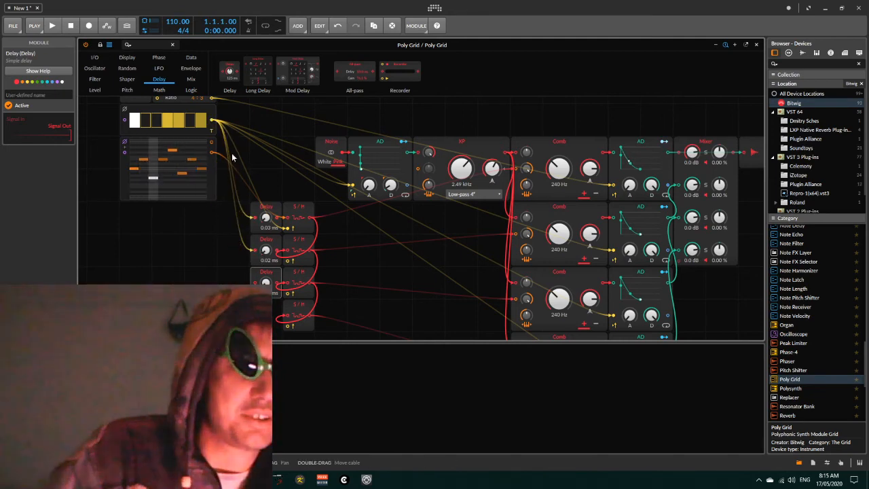
pyautogui.moveTo(210, 121); pyautogui.dragTo(254, 282)
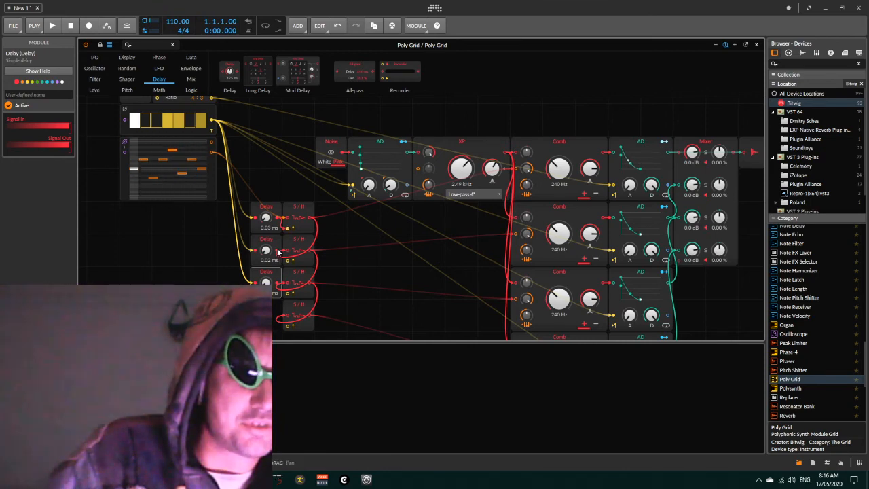
pyautogui.moveTo(291, 262); pyautogui.dragTo(284, 324)
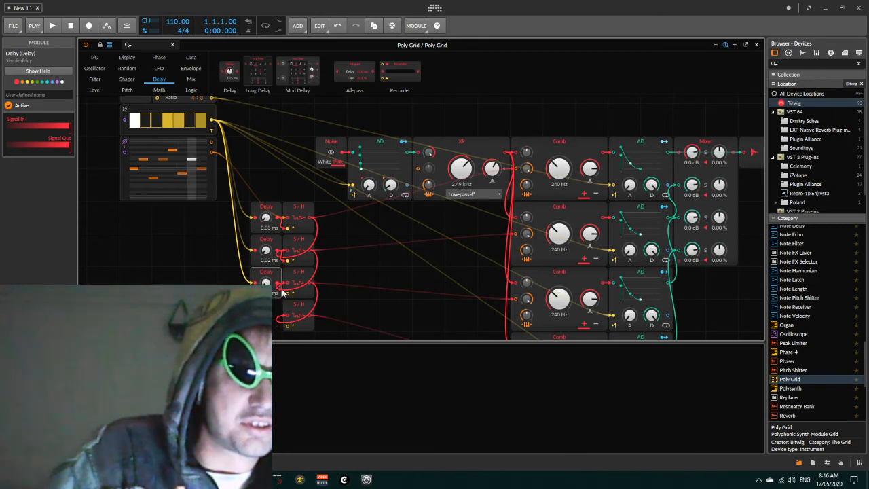
# - Connect the Phase Scaler output to the Gates sequencer's phase input
pyautogui.scroll(-1, 381, 287)
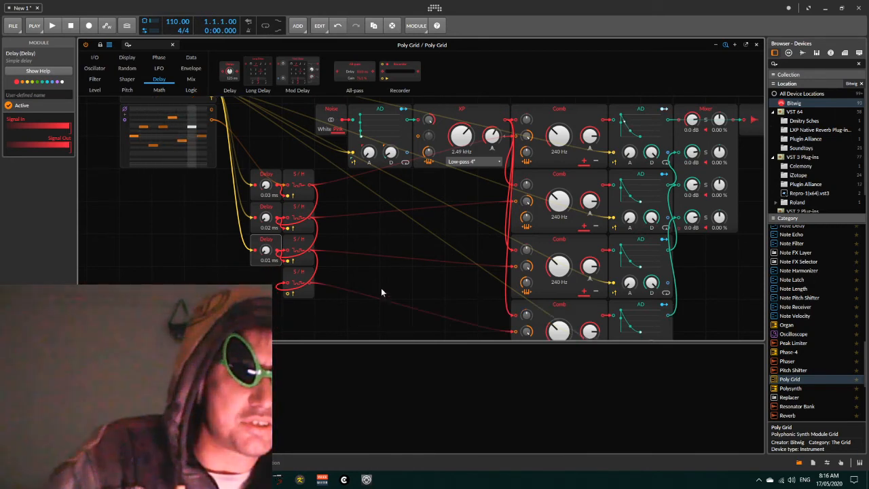
pyautogui.scroll(1, 346, 220)
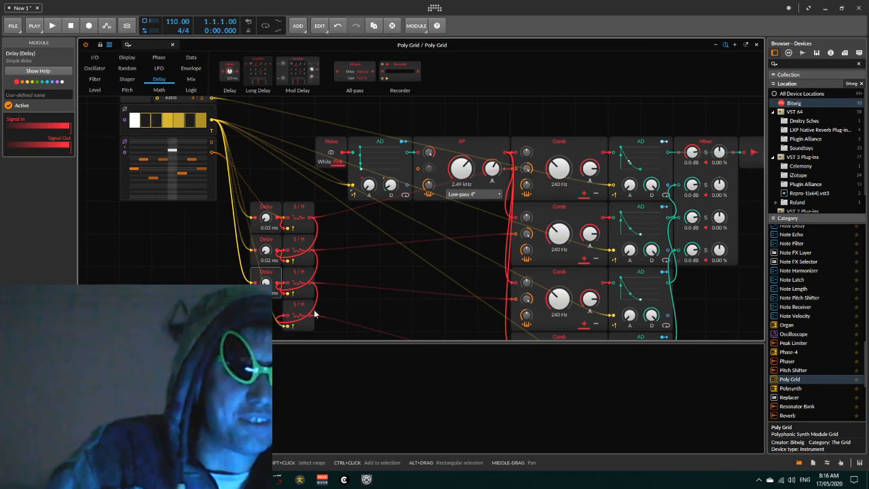
pyautogui.scroll(-1, 390, 287)
pyautogui.scroll(1, 420, 280)
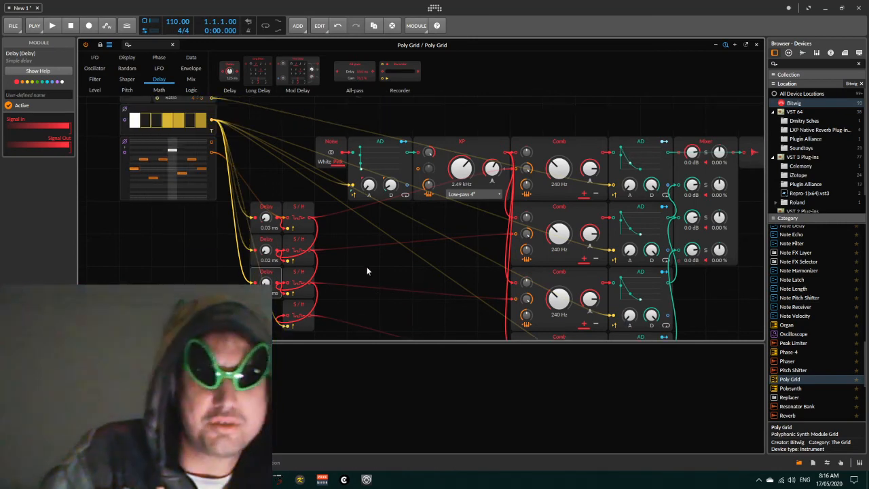
pyautogui.scroll(-1, 423, 277)
pyautogui.scroll(3, 425, 277)
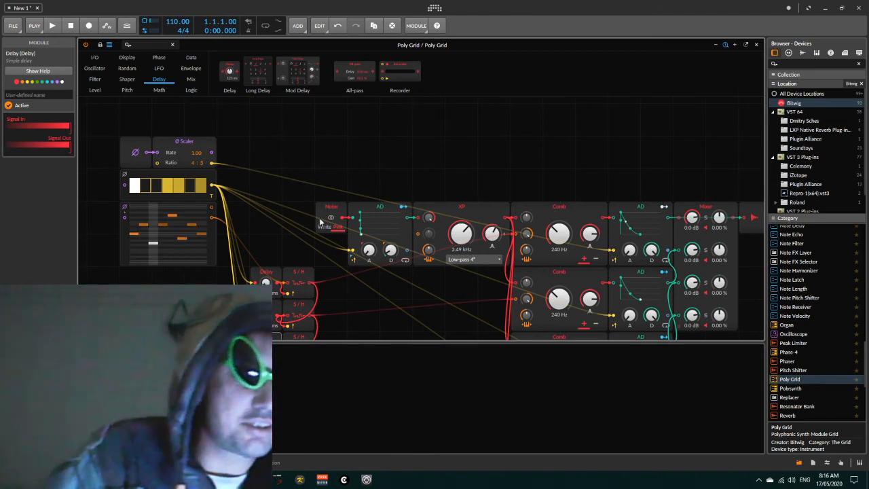
pyautogui.moveTo(214, 153); pyautogui.dragTo(131, 186)
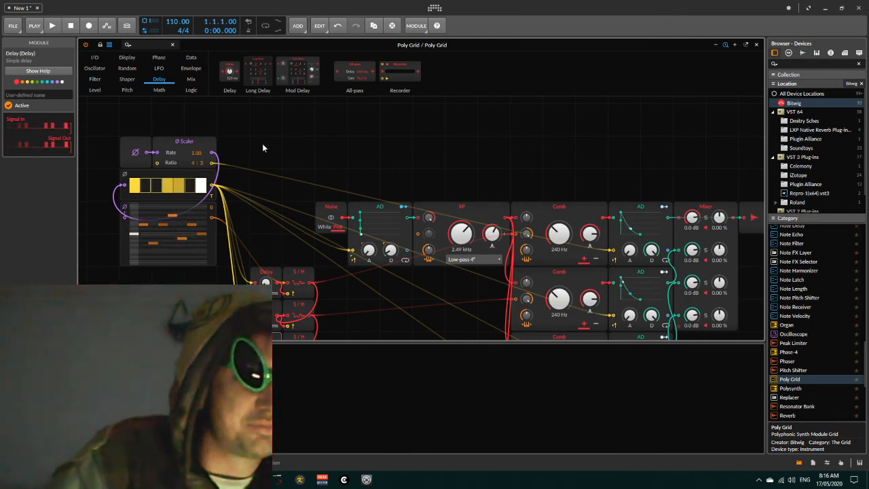
# - Unmute the fourth channel of the Mixer module feeding the audio output
pyautogui.scroll(-2, 277, 195)
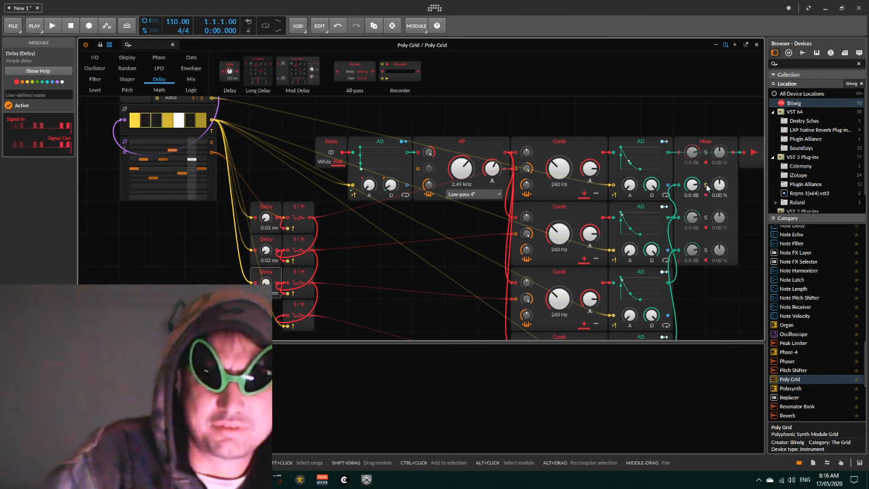
pyautogui.scroll(-1, 712, 303)
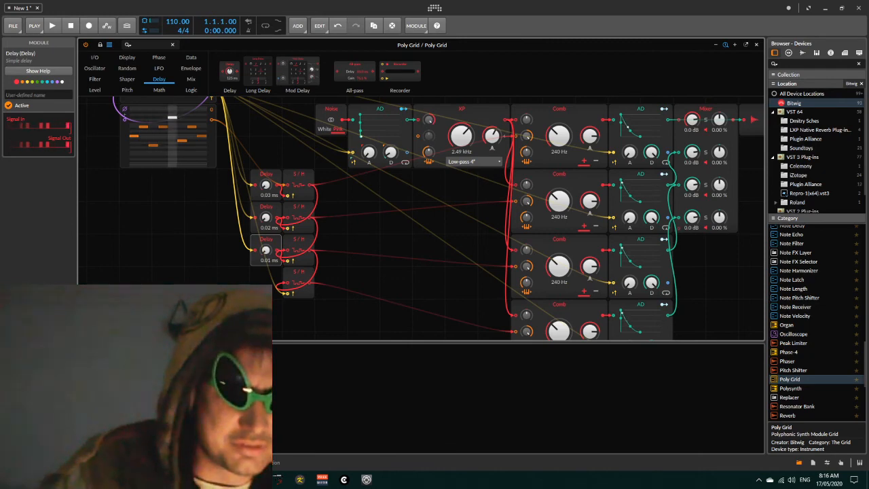
pyautogui.scroll(1, 439, 218)
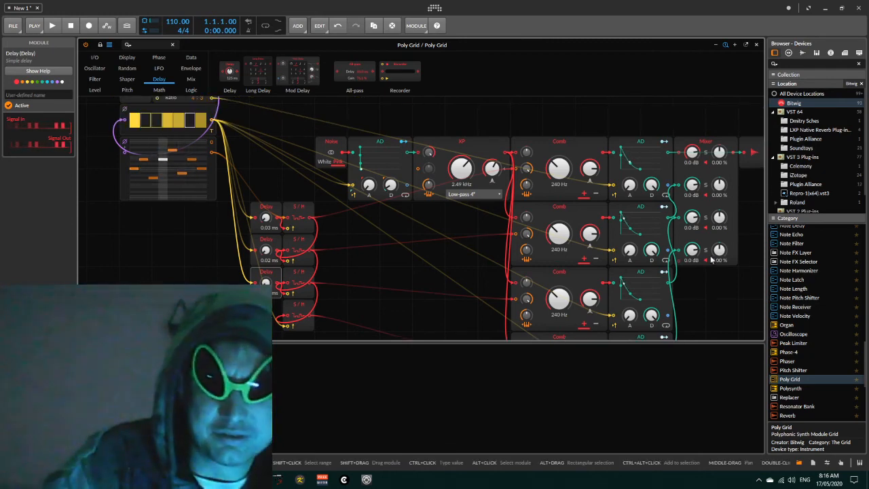
pyautogui.click(750, 153)
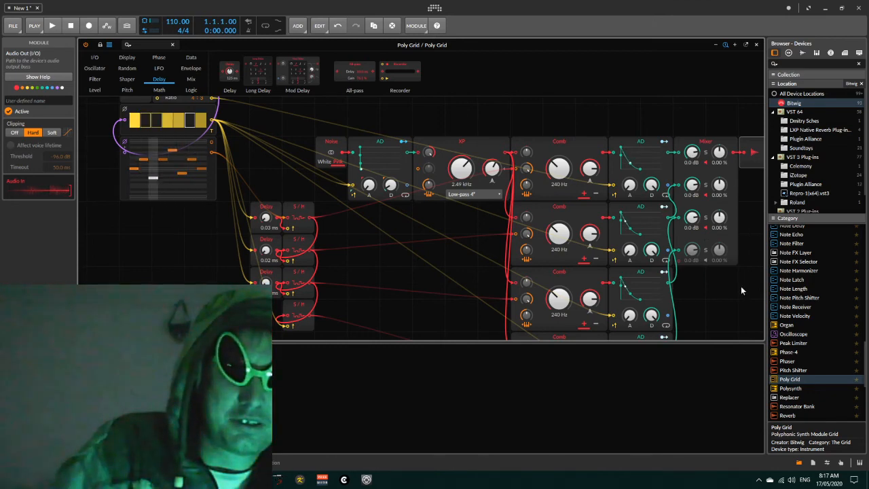
pyautogui.click(705, 260)
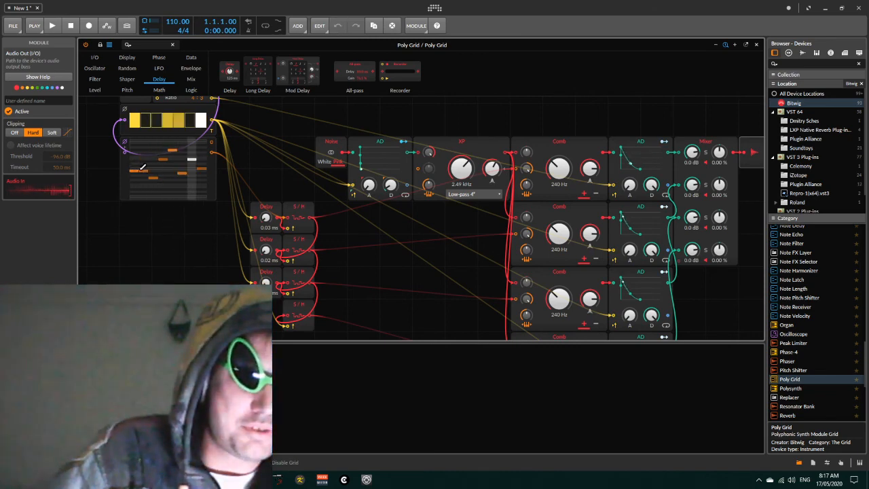
# - Adjust the pitch of one step in the Pitches sequencer
pyautogui.moveTo(139, 169); pyautogui.dragTo(147, 165)
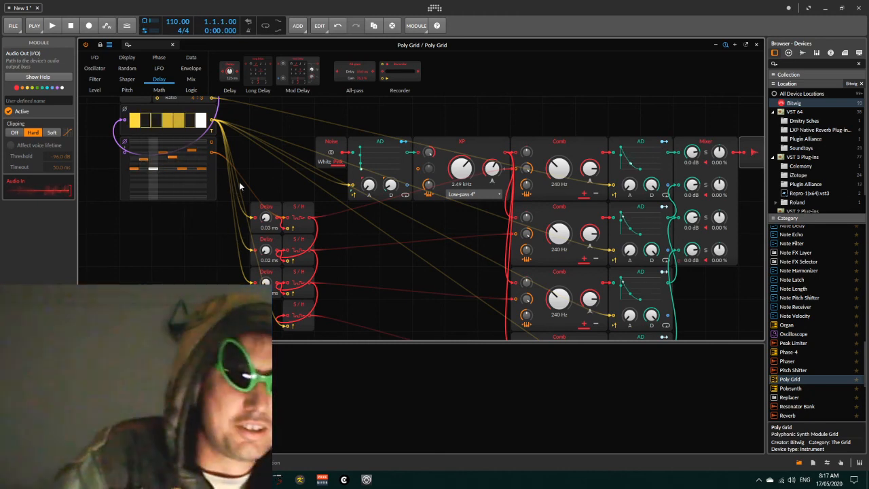
pyautogui.scroll(2, 290, 207)
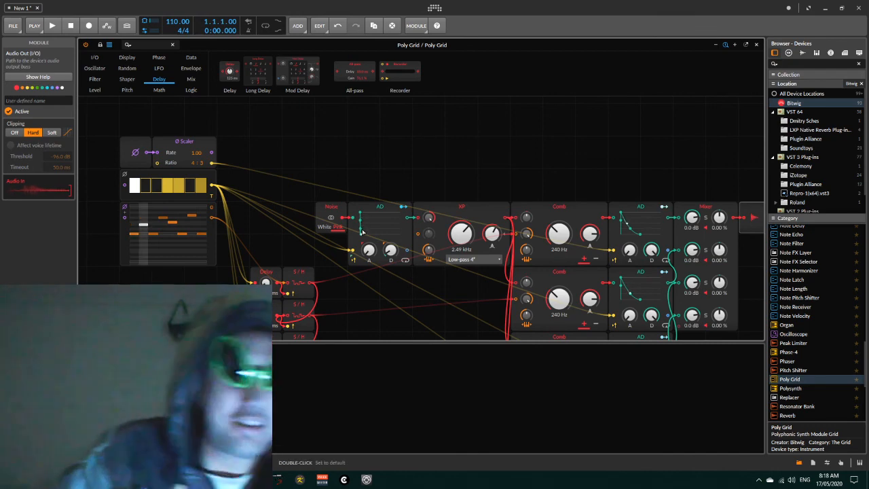
pyautogui.scroll(-3, 207, 276)
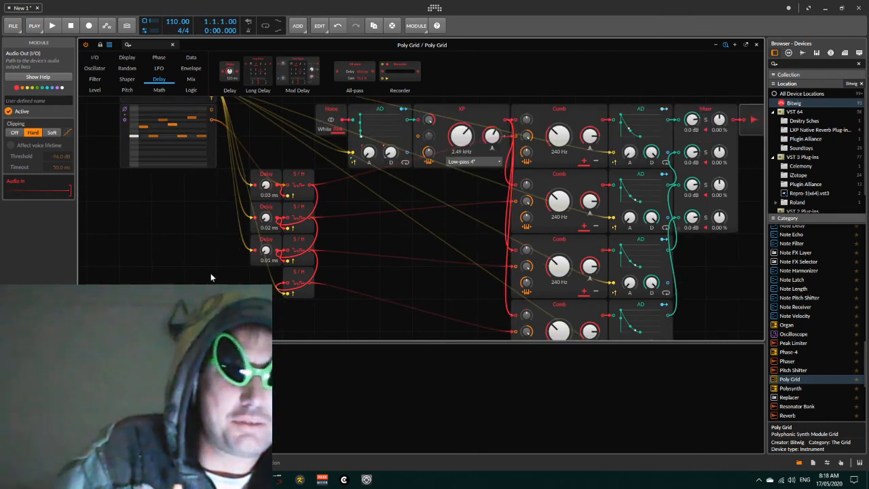
pyautogui.scroll(1, 211, 275)
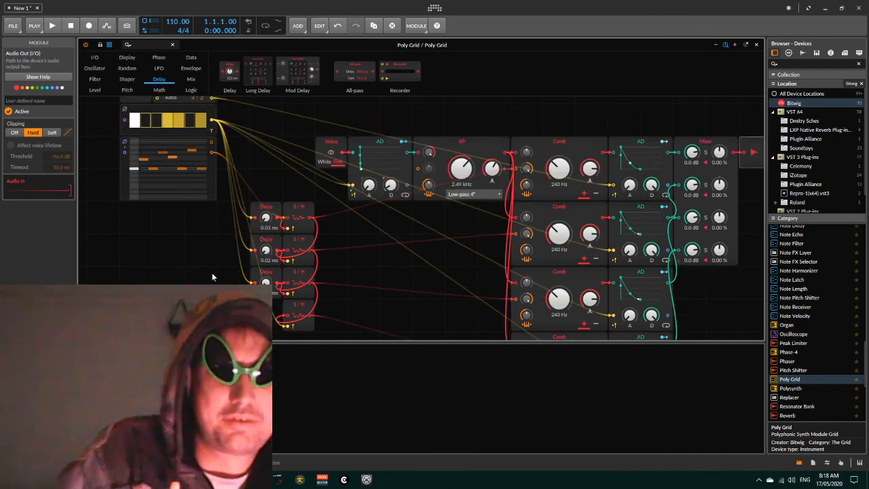
pyautogui.scroll(-2, 212, 273)
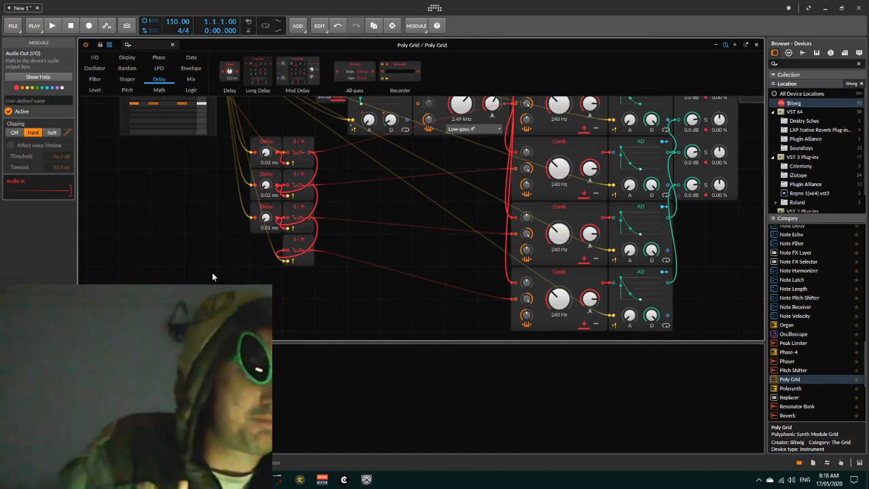
pyautogui.scroll(3, 217, 275)
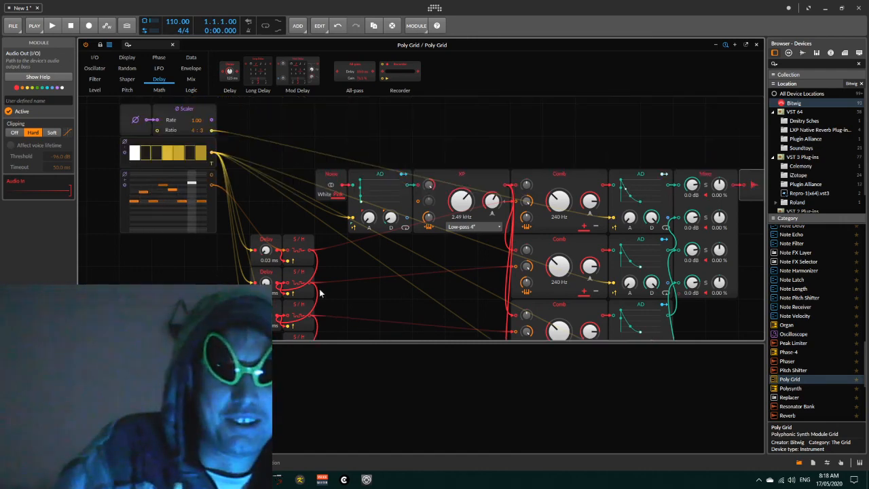
pyautogui.scroll(-1, 241, 237)
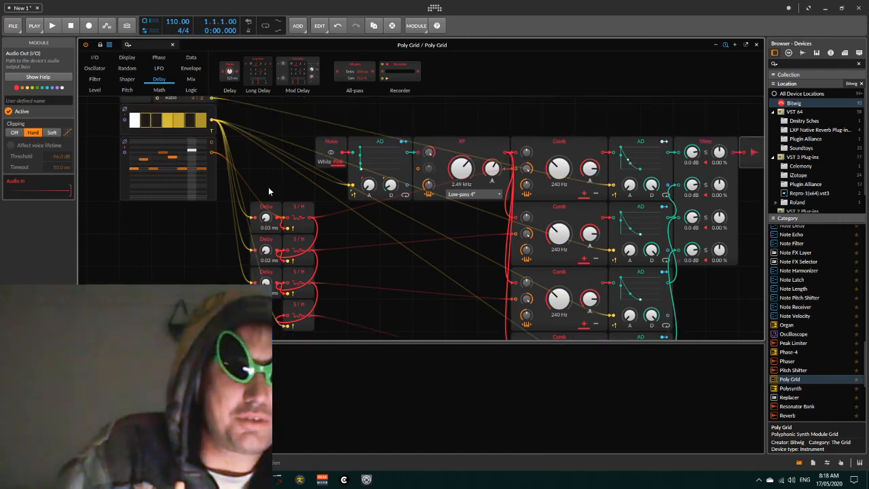
# - Select the phase scaler, Gates and Pitches sequencer modules and move them lower in the grid
pyautogui.moveTo(268, 187); pyautogui.dragTo(316, 339)
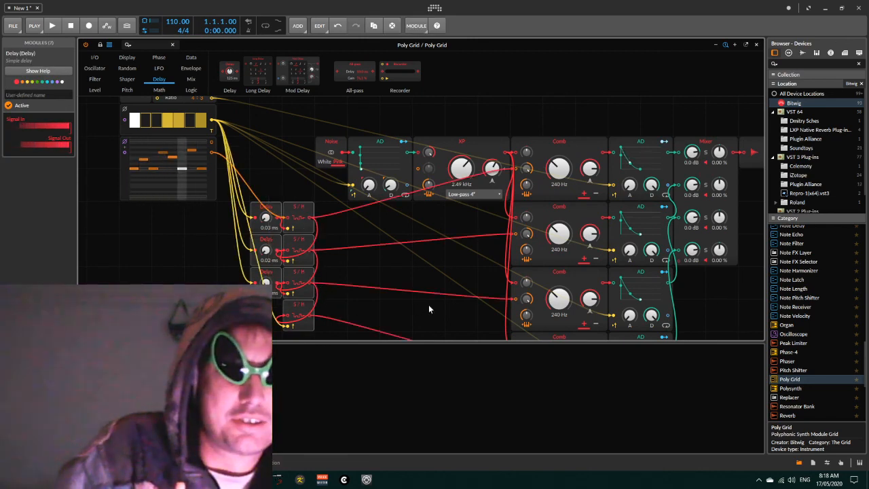
pyautogui.scroll(1, 428, 308)
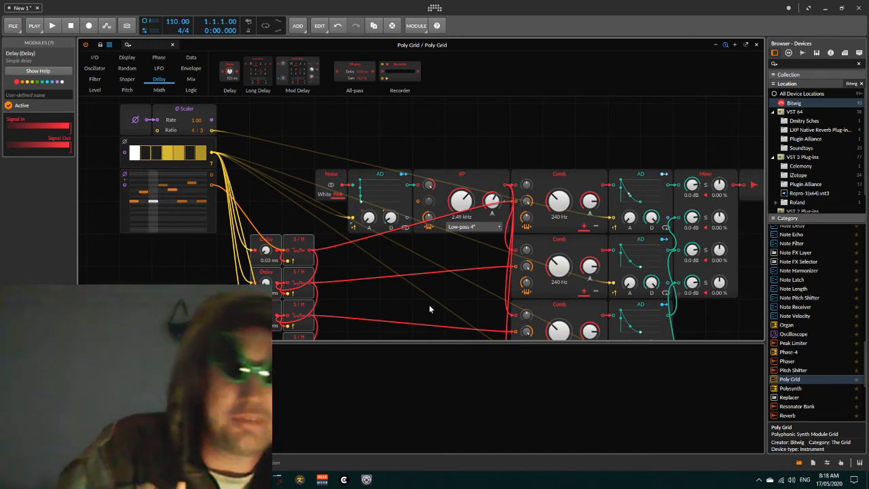
pyautogui.scroll(-1, 429, 304)
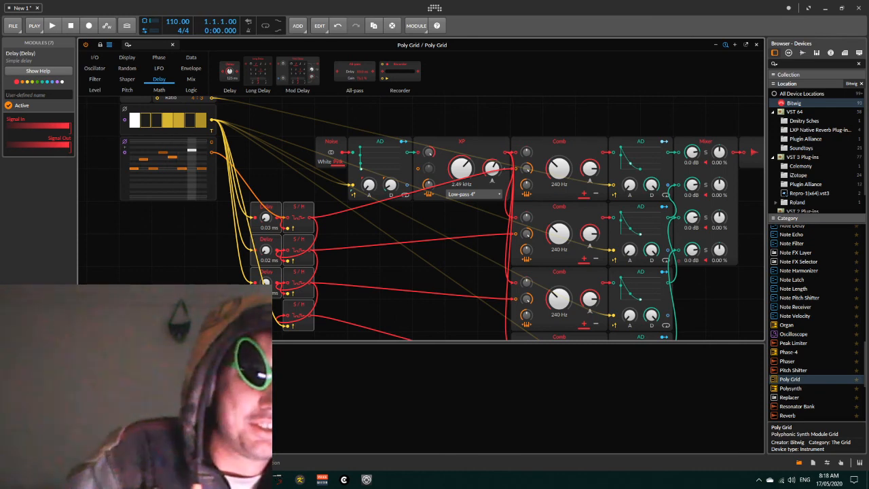
pyautogui.scroll(2, 387, 160)
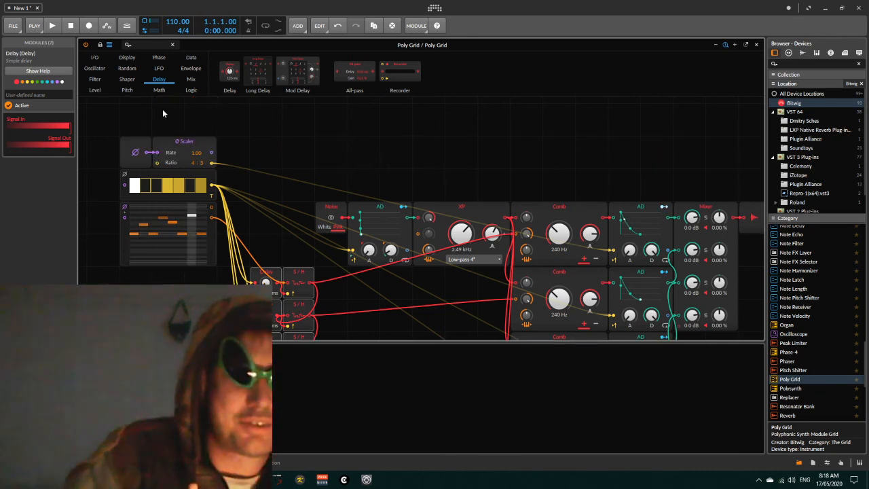
pyautogui.moveTo(117, 127); pyautogui.dragTo(187, 266)
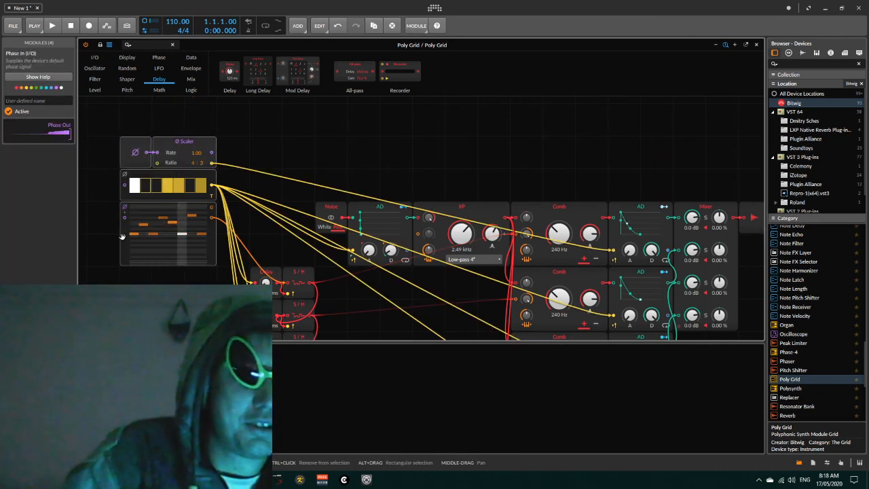
pyautogui.moveTo(124, 239); pyautogui.dragTo(124, 305)
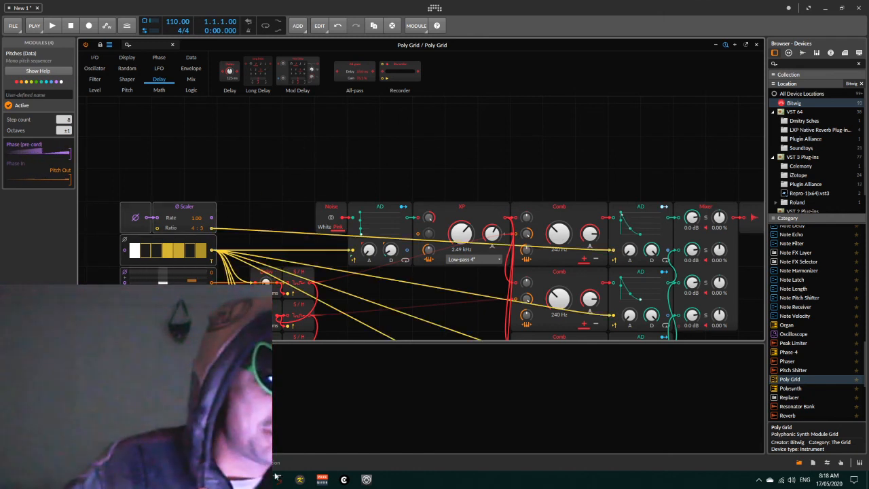
pyautogui.click(366, 479)
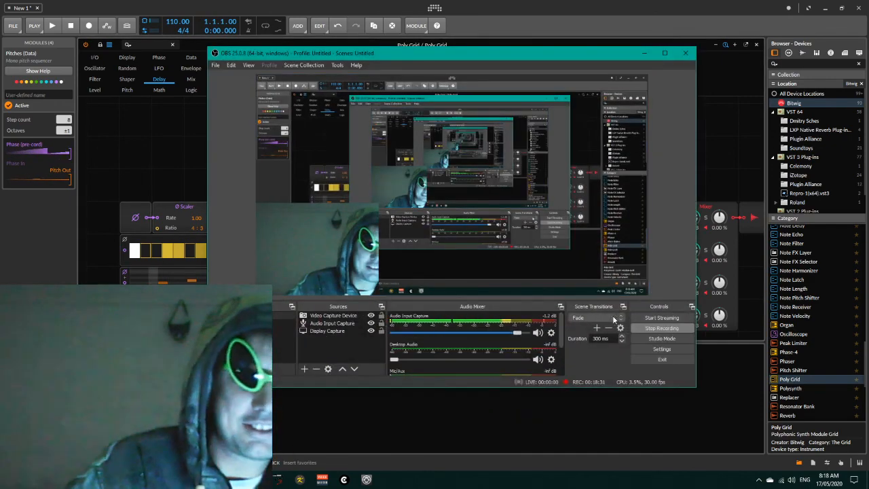